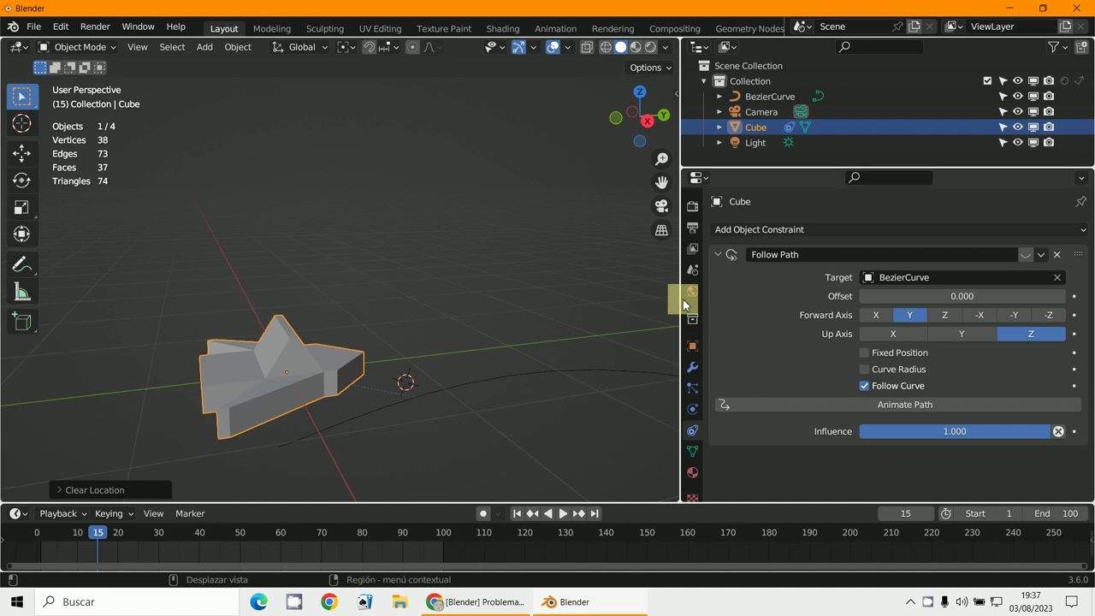
middle_drag(307, 387, 342, 396)
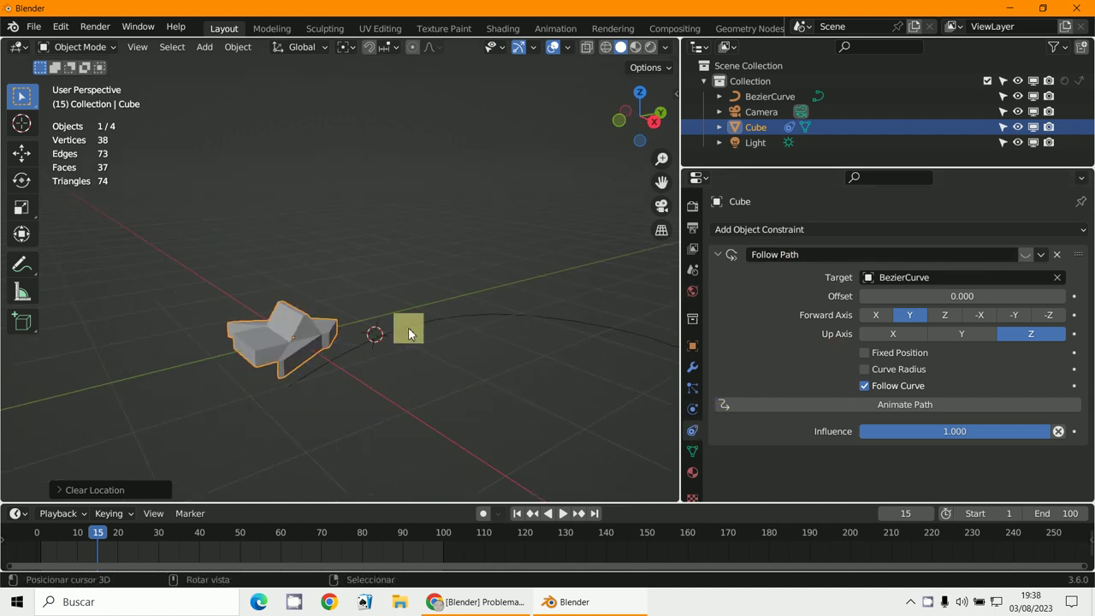
scroll(693, 453, down, 1)
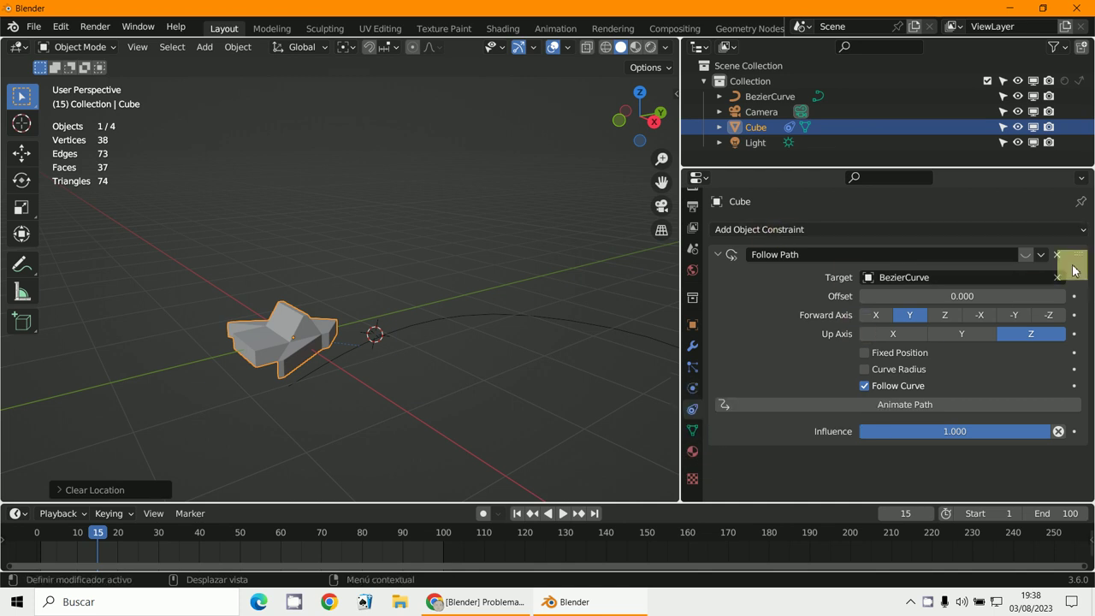
click(881, 233)
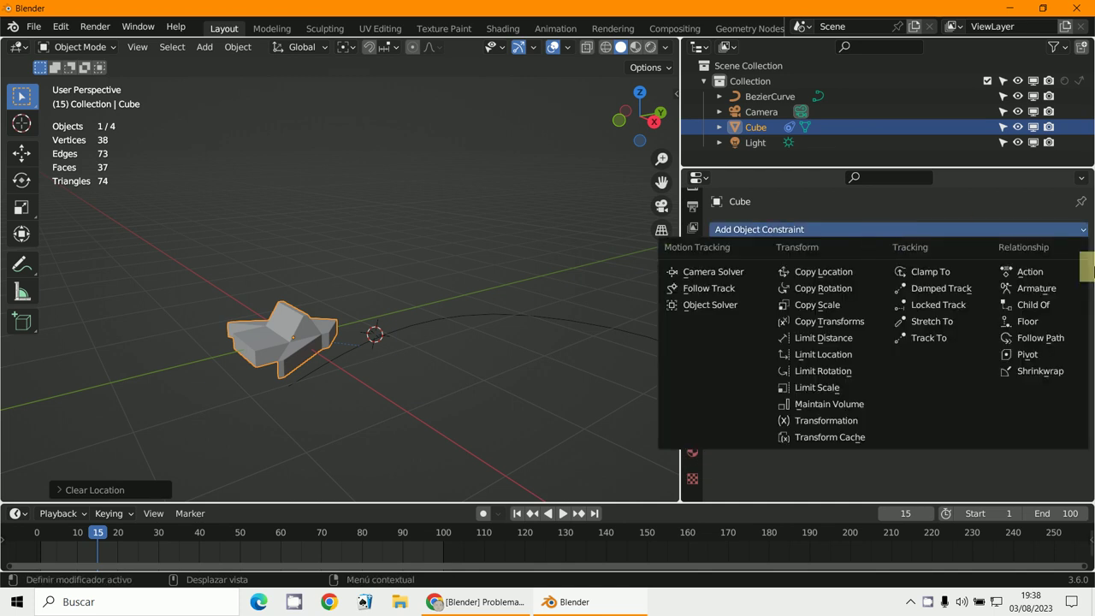
click(1050, 336)
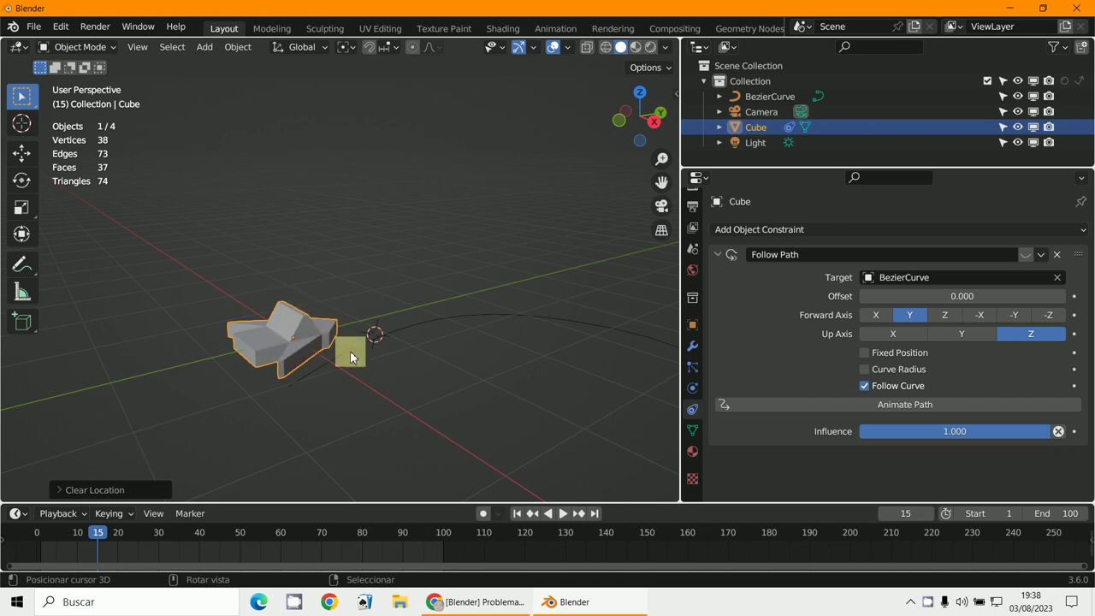
Turn on the Axes display for the spaceship object in its viewport display settings
click(694, 331)
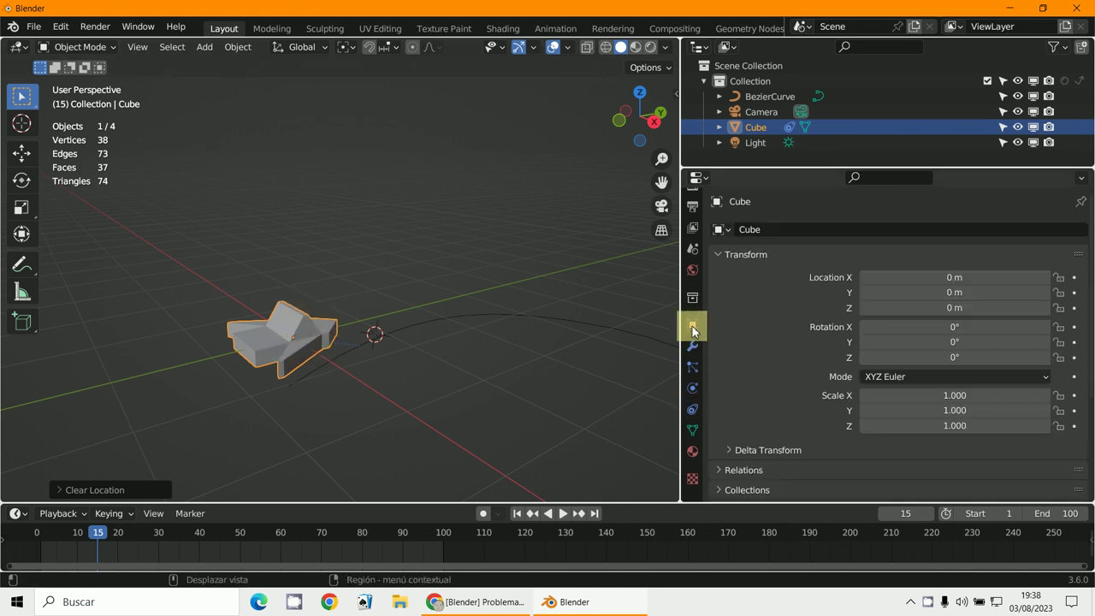
scroll(860, 425, down, 5)
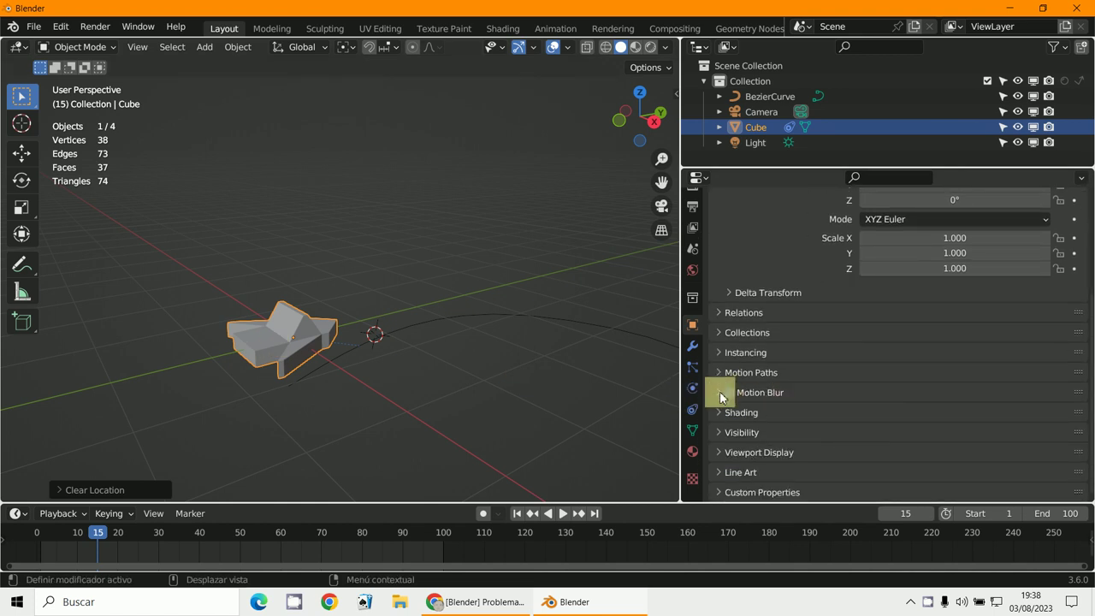
click(735, 451)
scroll(737, 446, down, 5)
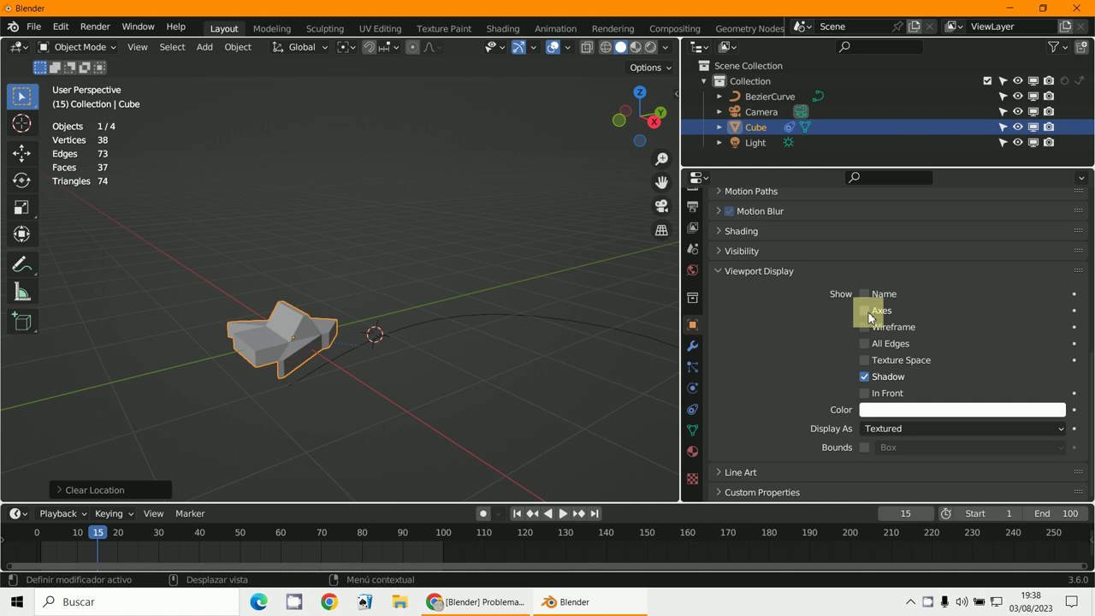
middle_drag(283, 391, 325, 384)
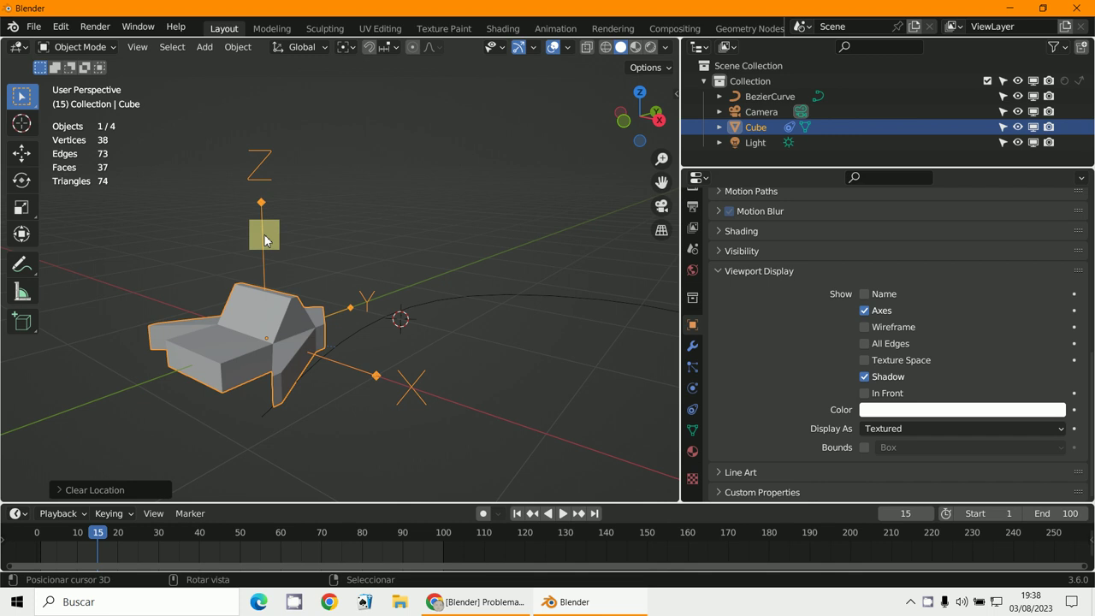
scroll(529, 228, down, 3)
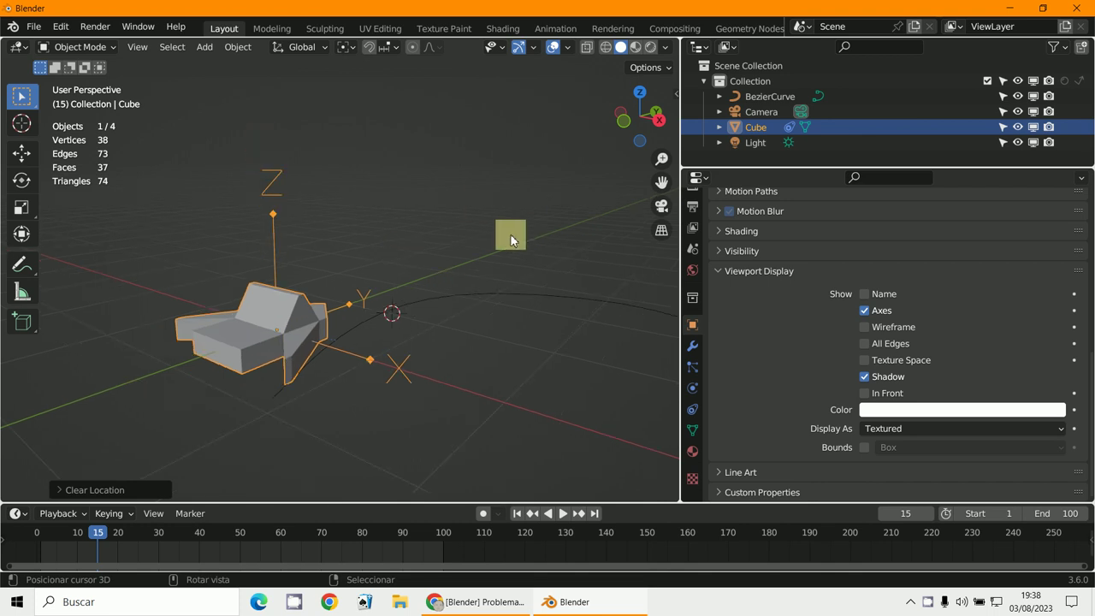
scroll(530, 236, down, 2)
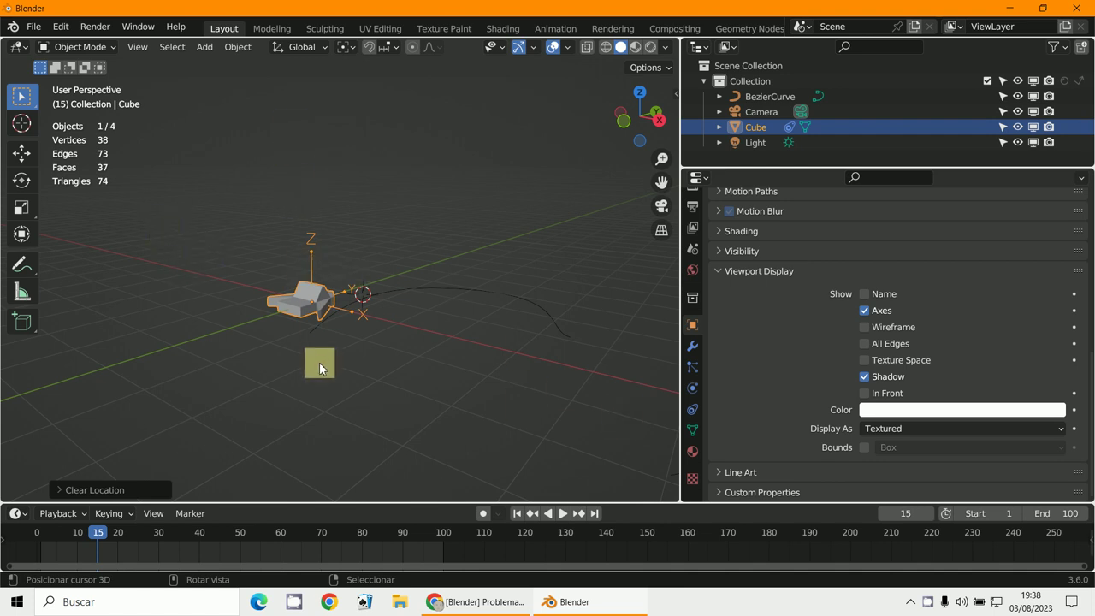
scroll(317, 362, up, 2)
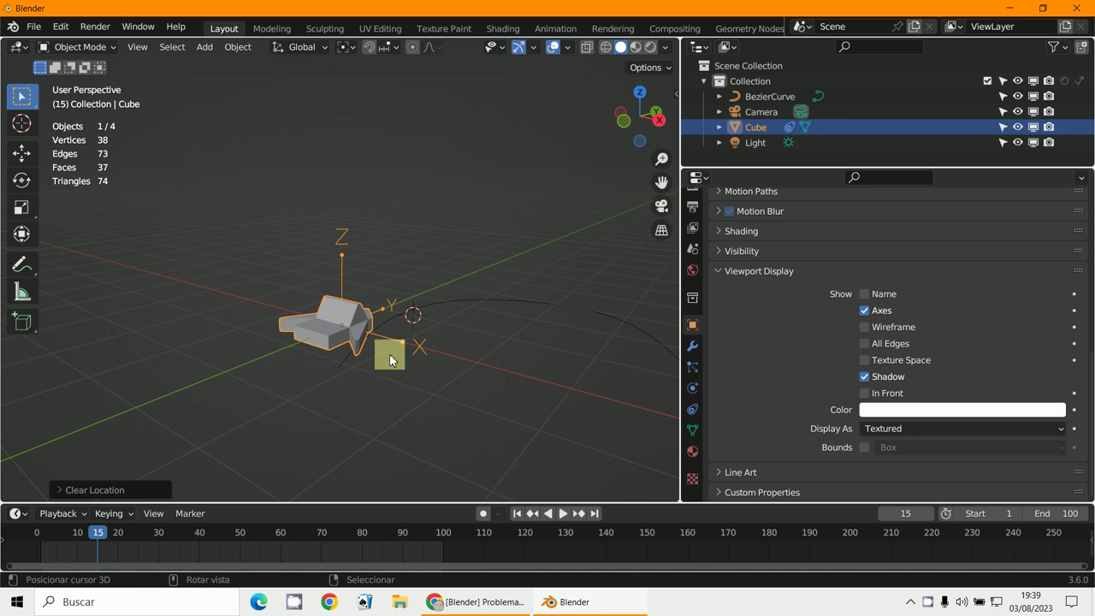
Enable the spaceship's Follow Path constraint in the viewport
click(692, 409)
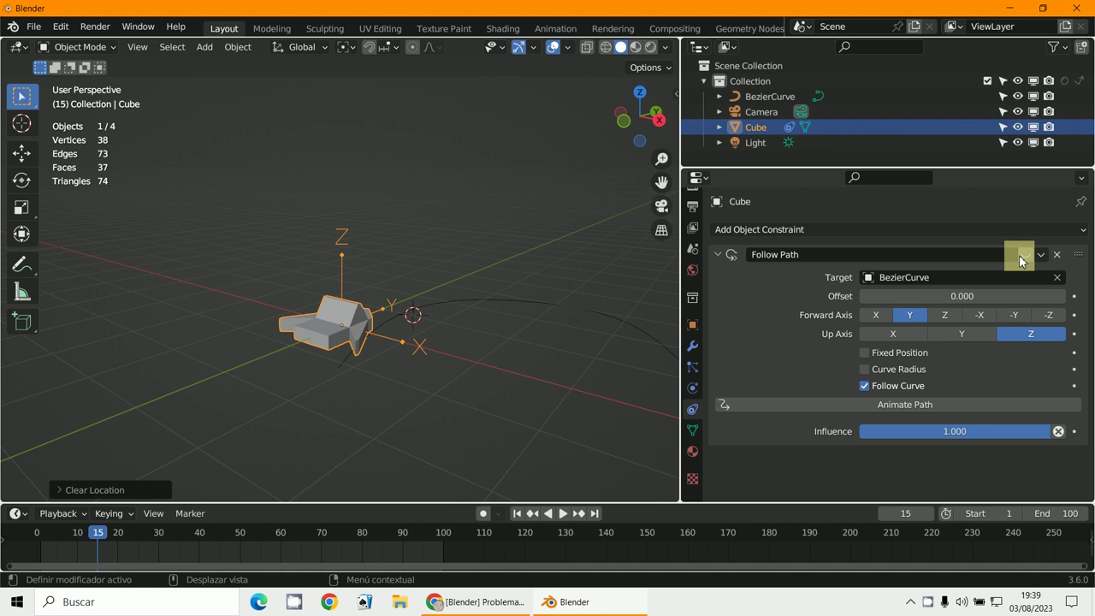
middle_drag(665, 325, 420, 371)
scroll(442, 384, up, 3)
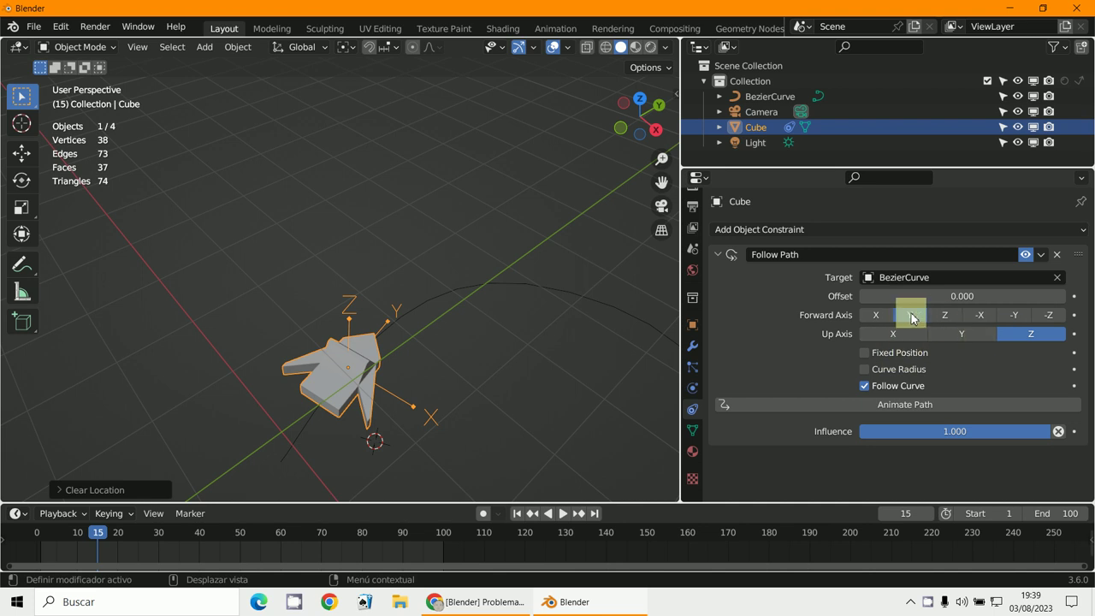
Set the Follow Path up axis to Y and play the animation along the curve
click(964, 336)
middle_drag(586, 409, 525, 412)
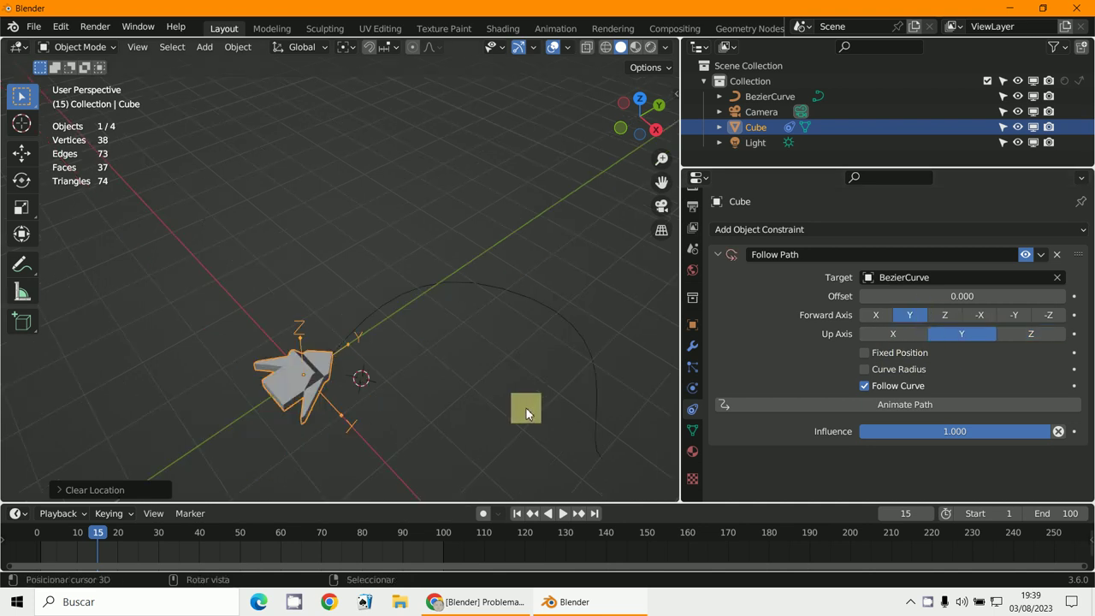
click(562, 513)
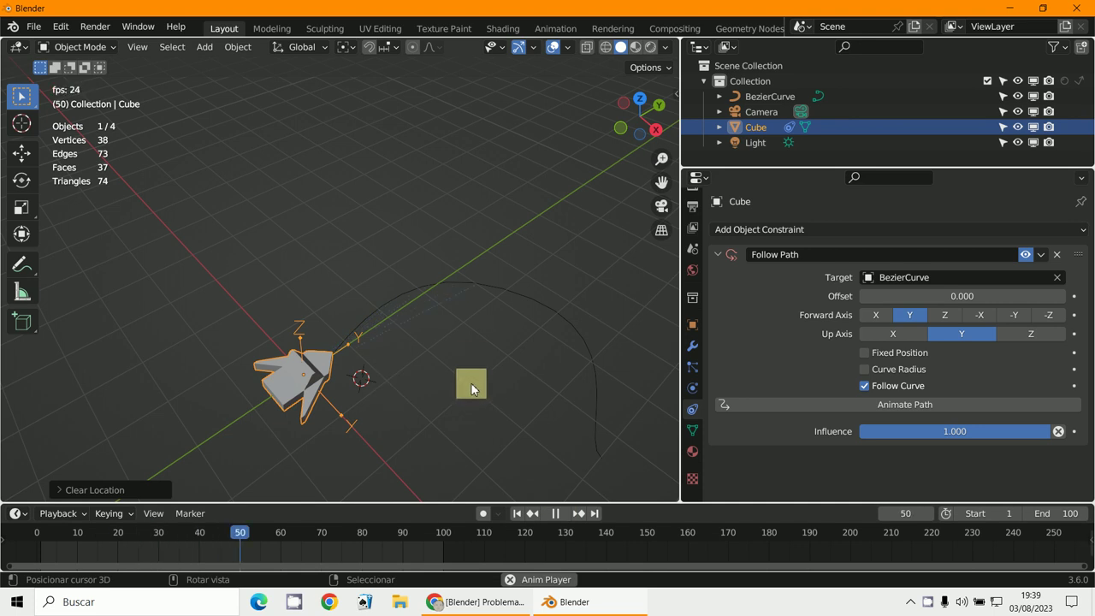
Set the Follow Path forward axis to X, stop playback and examine the ship's orientation relative to the curve
click(876, 314)
key(Escape)
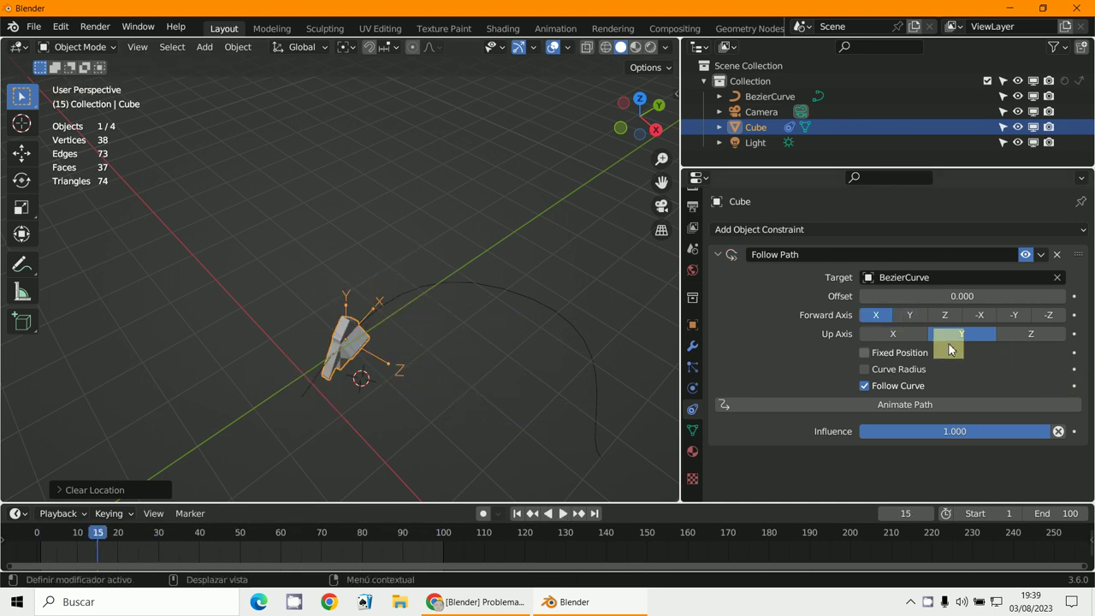
middle_drag(449, 357, 362, 371)
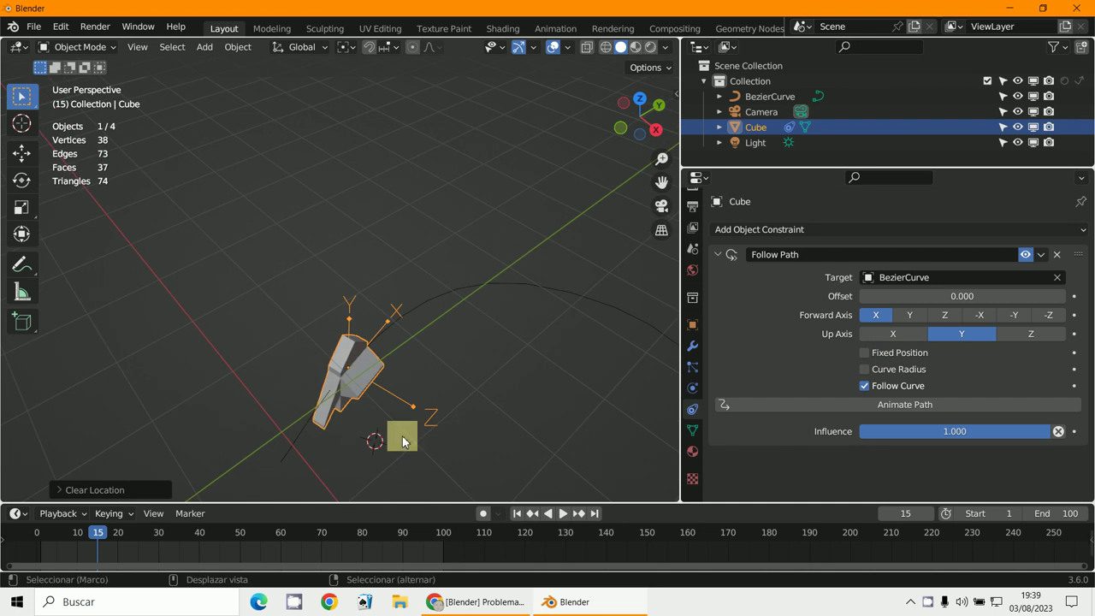
middle_drag(403, 441, 462, 341)
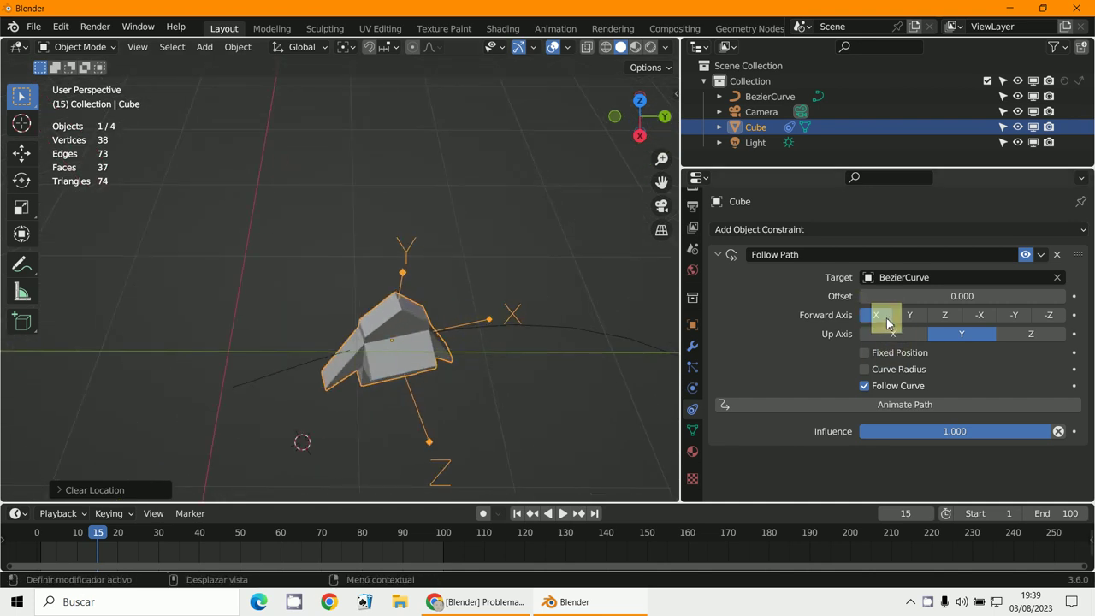
middle_drag(472, 330, 537, 330)
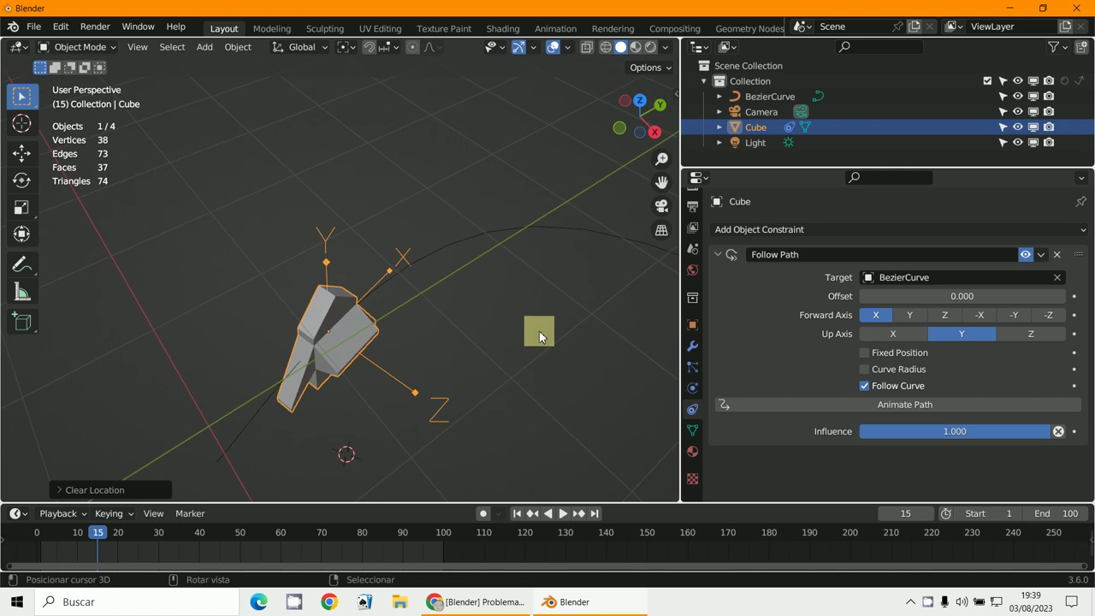
middle_drag(354, 322, 334, 416)
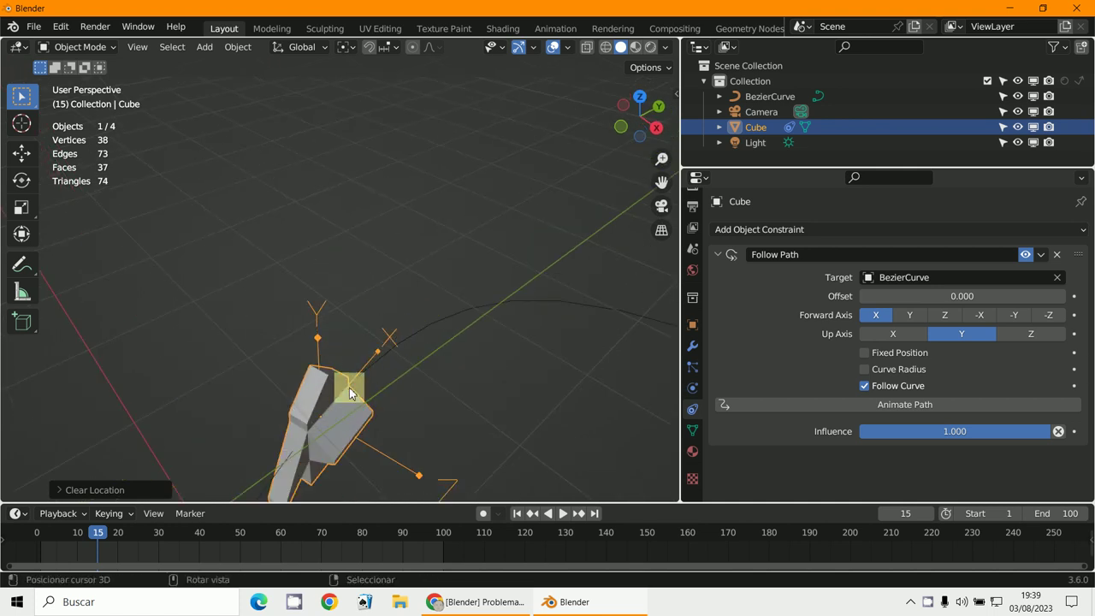
middle_drag(484, 360, 367, 267)
click(367, 361)
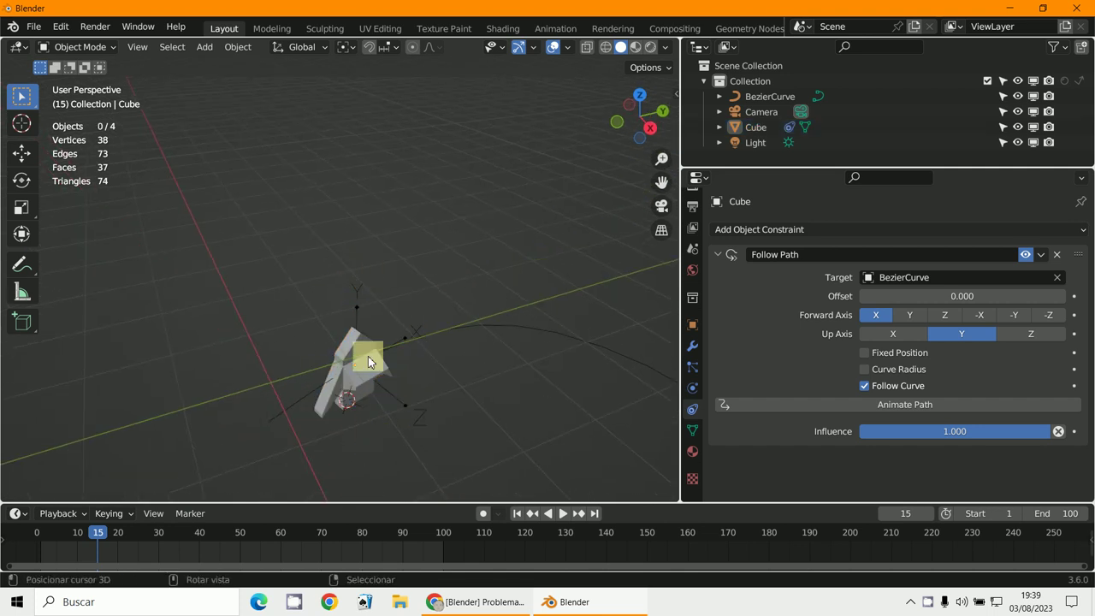
click(368, 366)
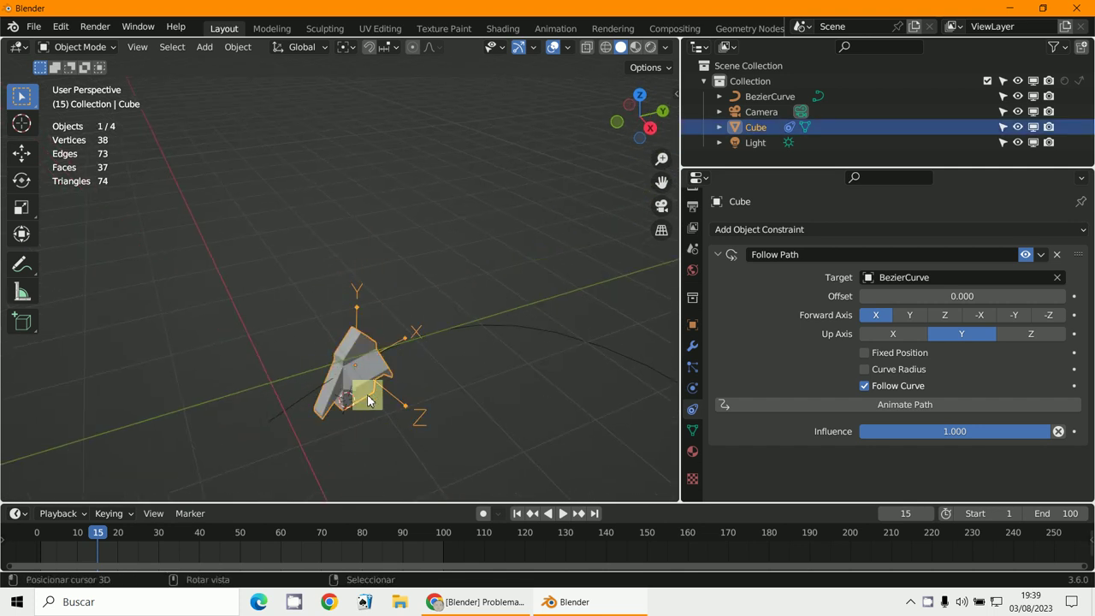
middle_drag(367, 438, 407, 428)
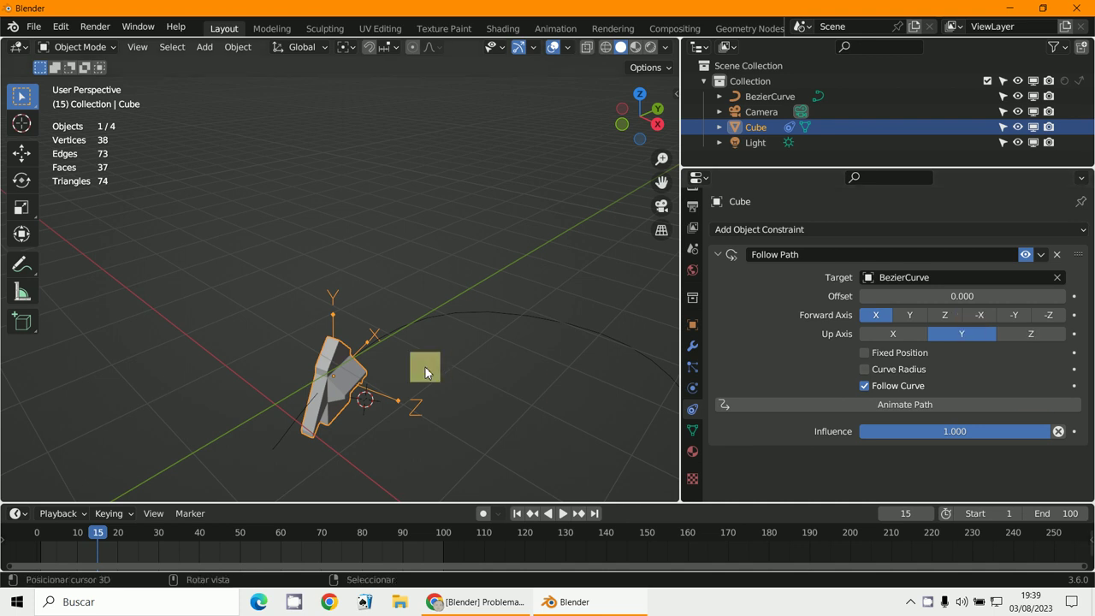
Set the Follow Path up axis to Z and forward axis to Y, and check the ship's motion with a brief playback
click(1037, 334)
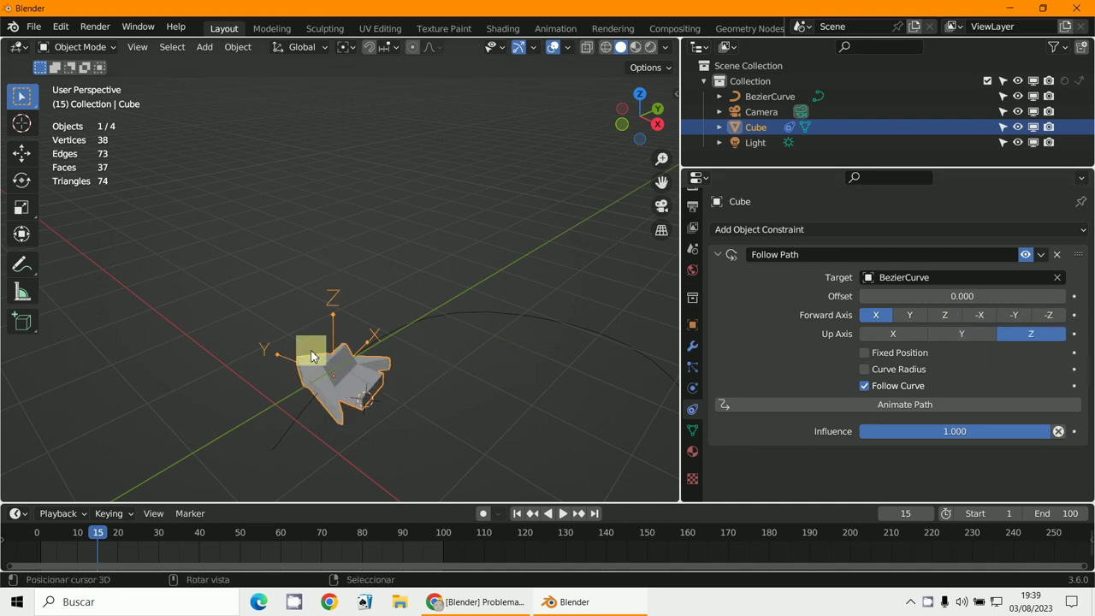
scroll(333, 310, up, 2)
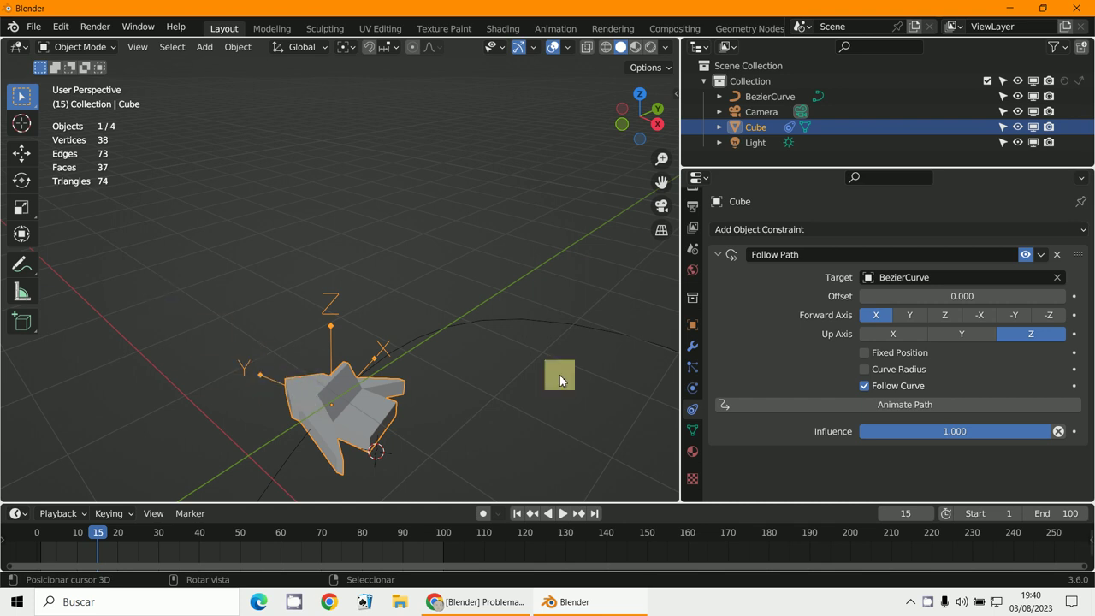
click(909, 314)
middle_drag(548, 384, 522, 445)
click(561, 514)
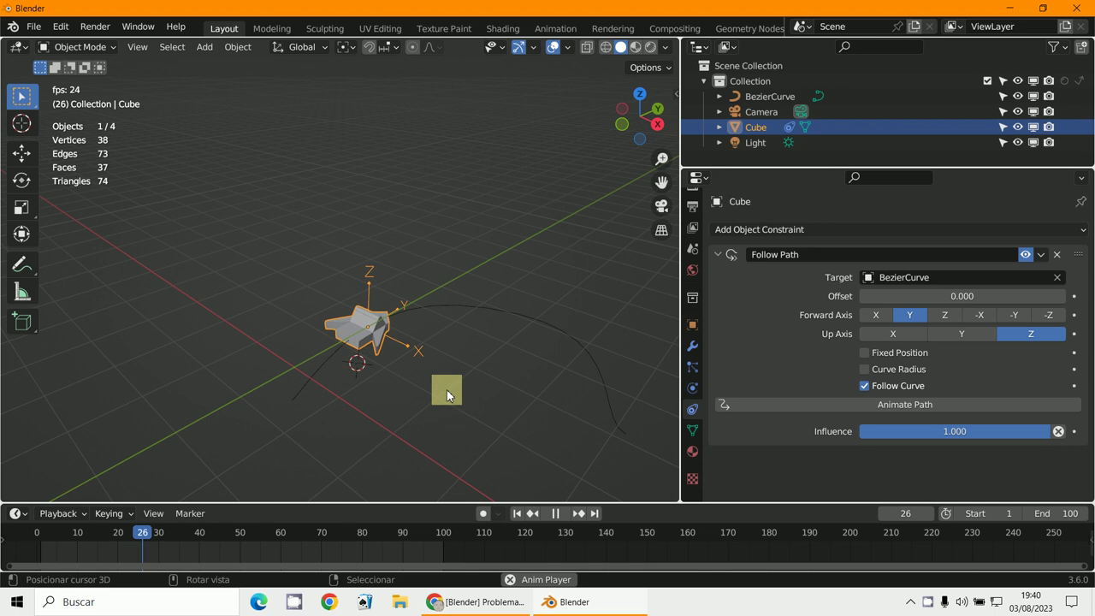
key(Escape)
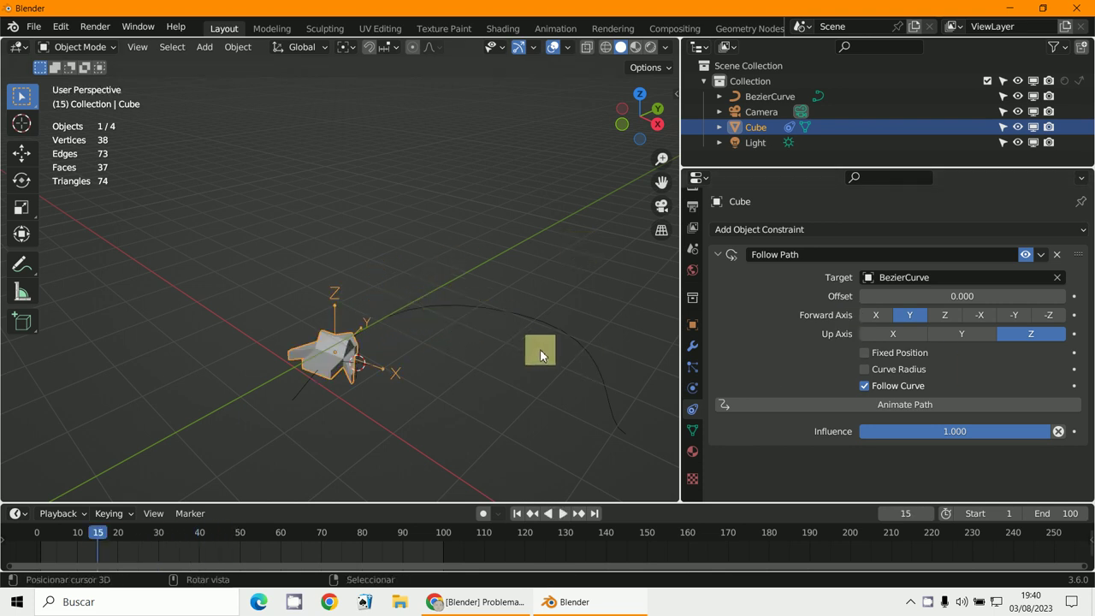
Remove the Follow Path constraint from the spaceship, viewing it from above
key(KP_7)
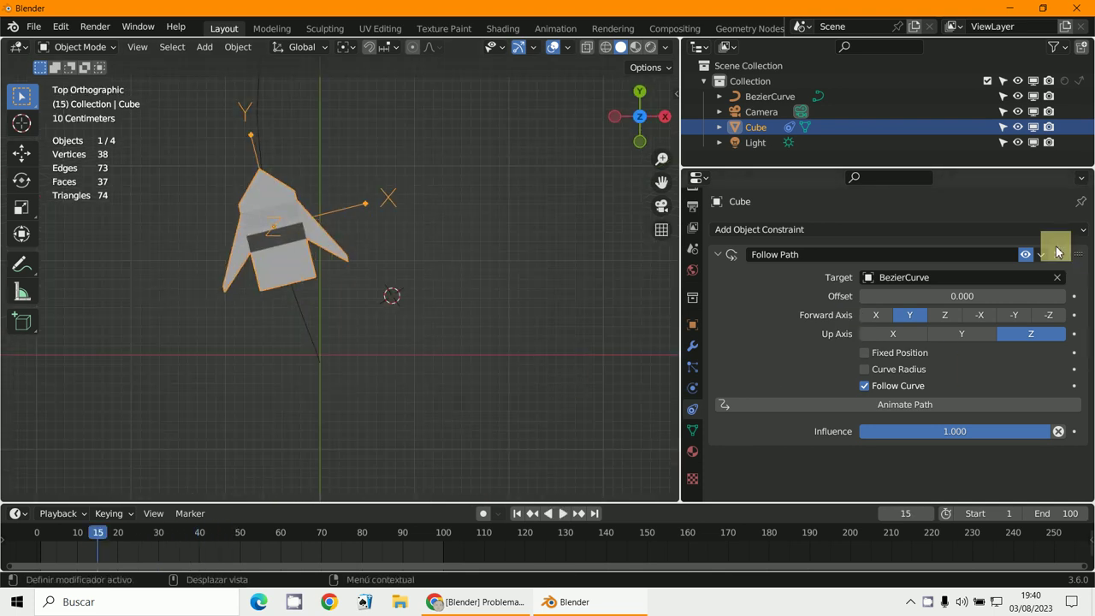
click(1058, 253)
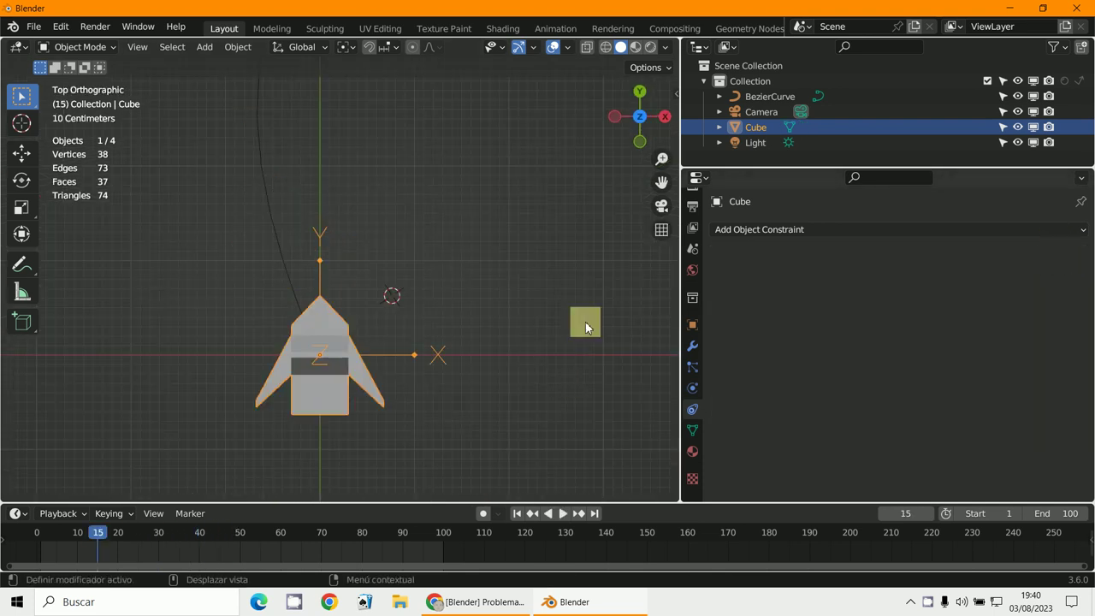
Rotate the ship's entire mesh in Edit Mode so its nose points diagonally between the positive X and Y axes
click(62, 46)
click(71, 78)
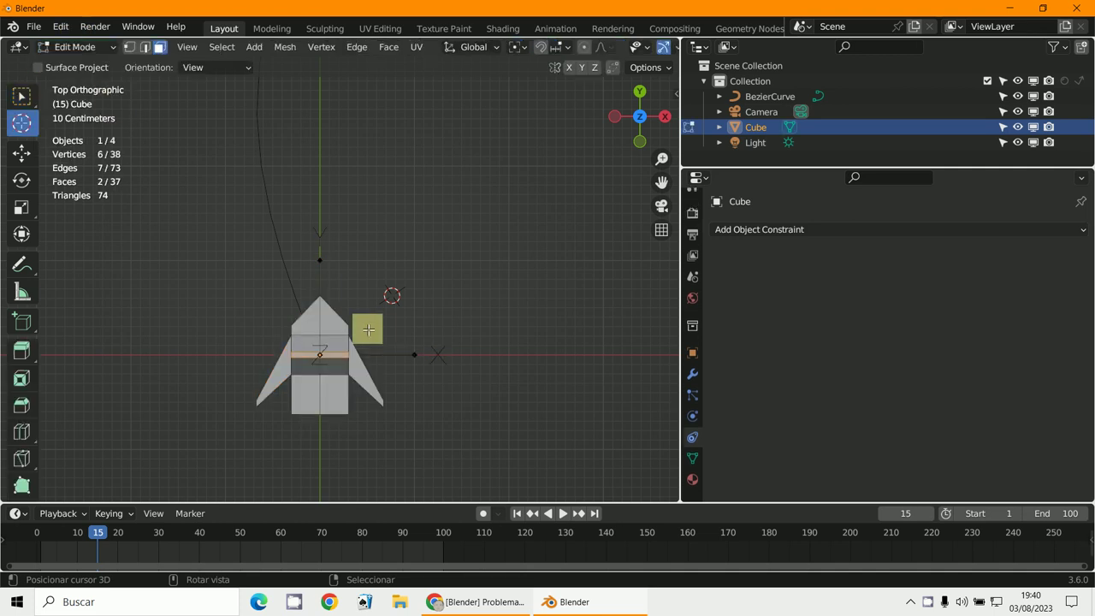
key(a)
key(r)
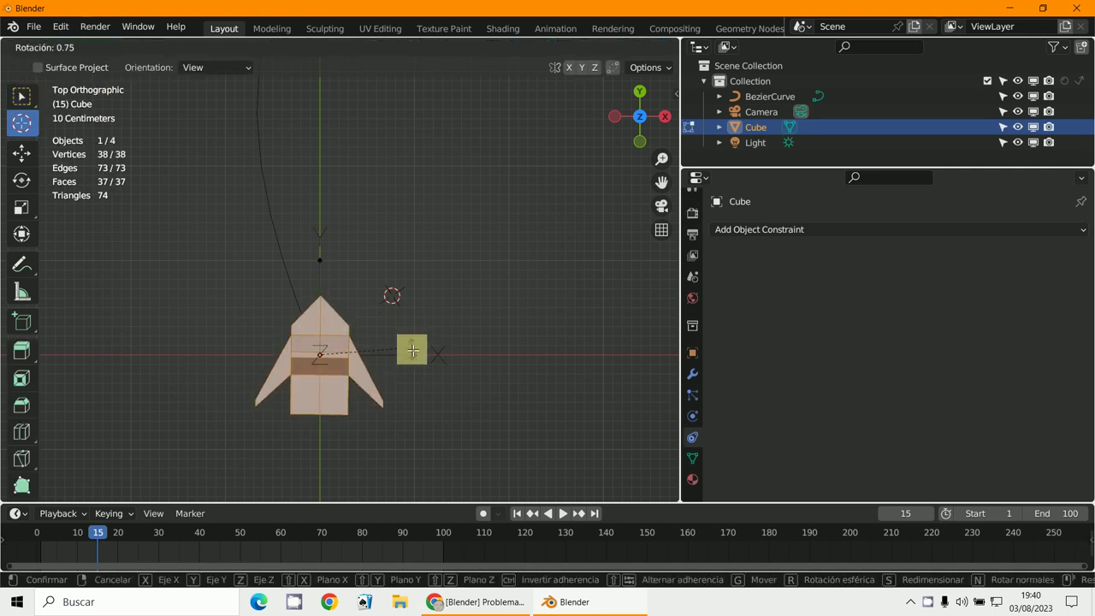
click(378, 411)
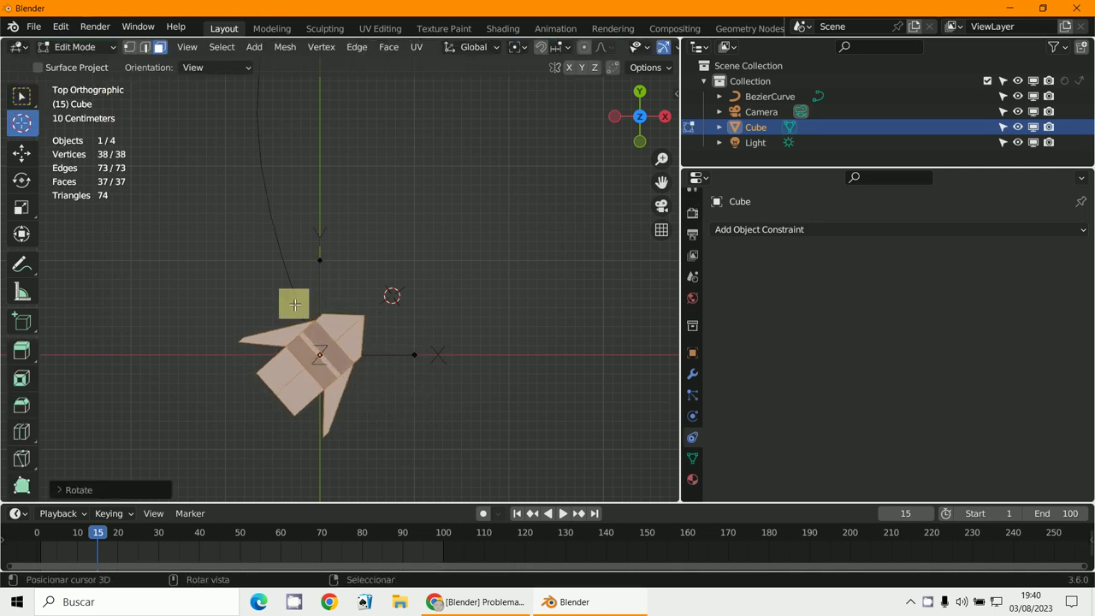
scroll(308, 295, up, 3)
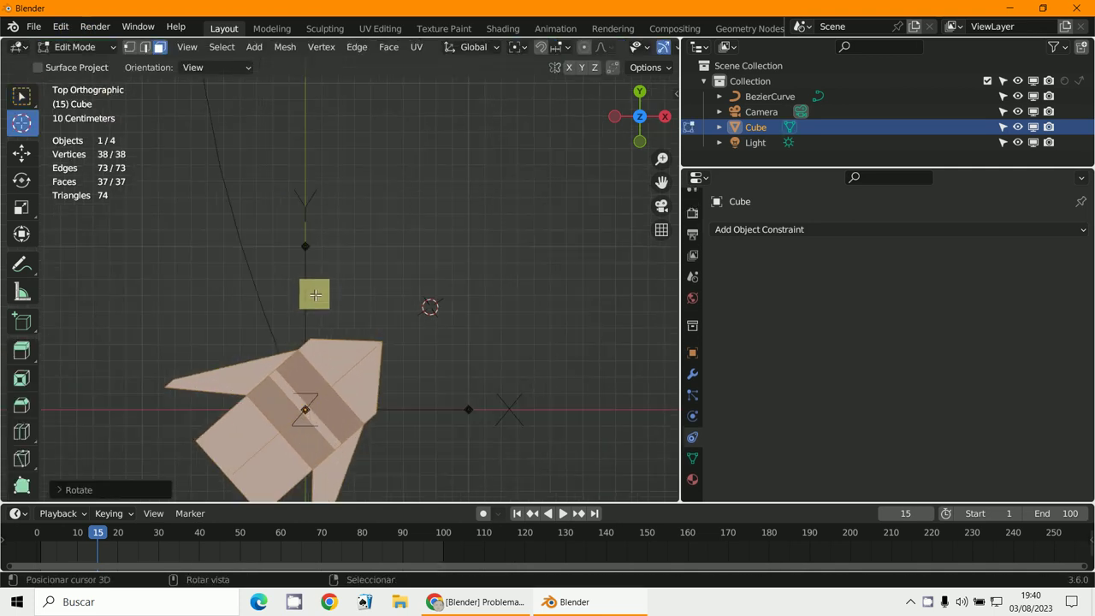
Return to Object Mode and compare the rotated ship with its local axes from above
click(74, 46)
click(85, 62)
scroll(293, 347, down, 2)
middle_drag(293, 348, 344, 378)
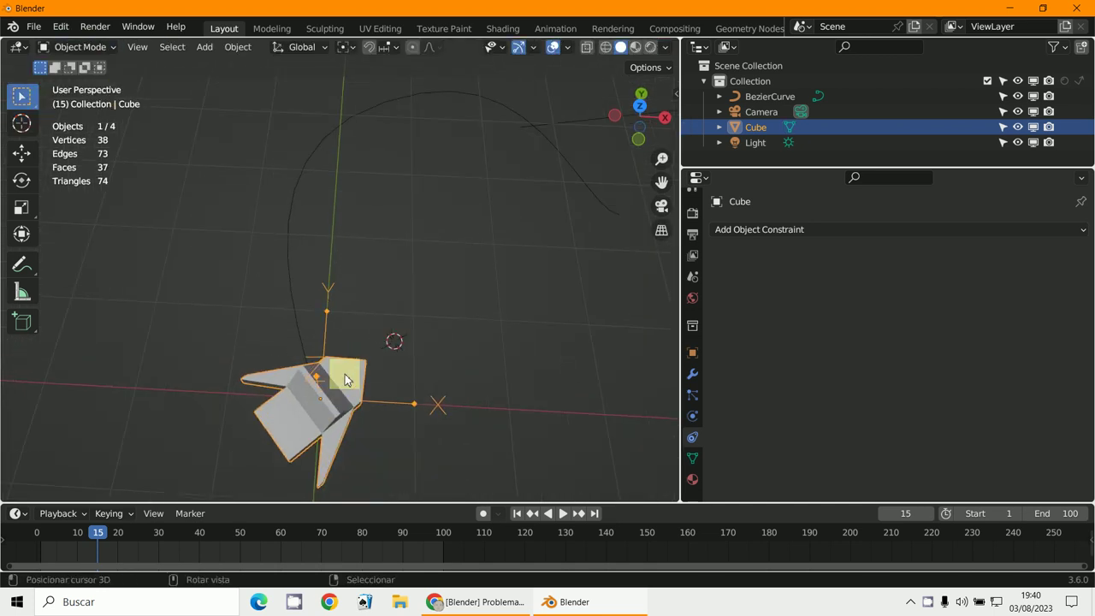
scroll(345, 377, up, 3)
key(KP_7)
scroll(408, 403, down, 2)
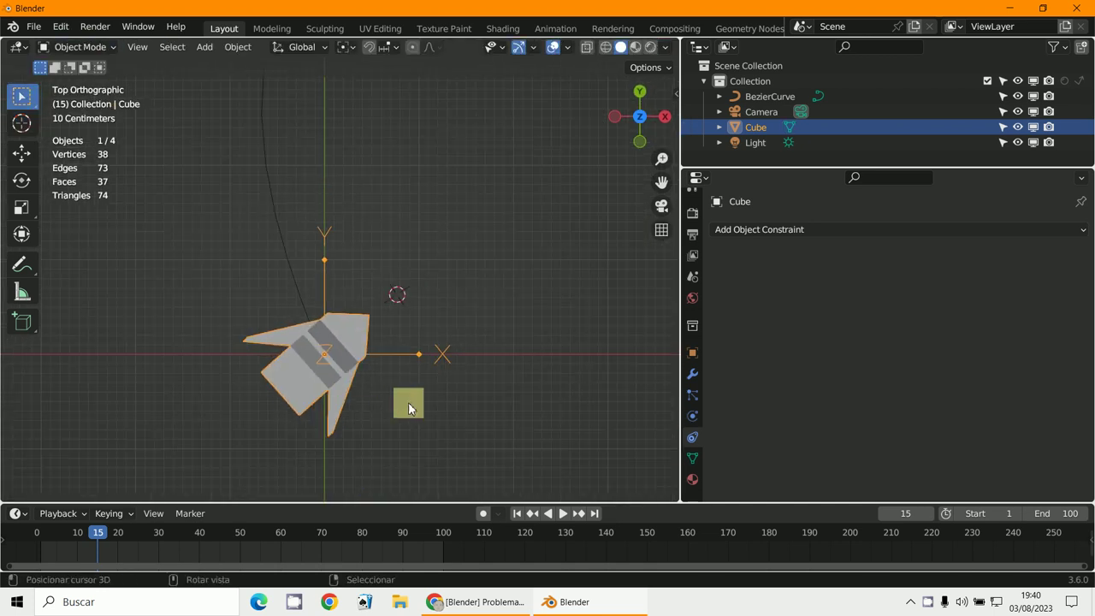
Rotate the ship about 47° in Object Mode, viewed from above, so its nose points along the global Y axis
key(r)
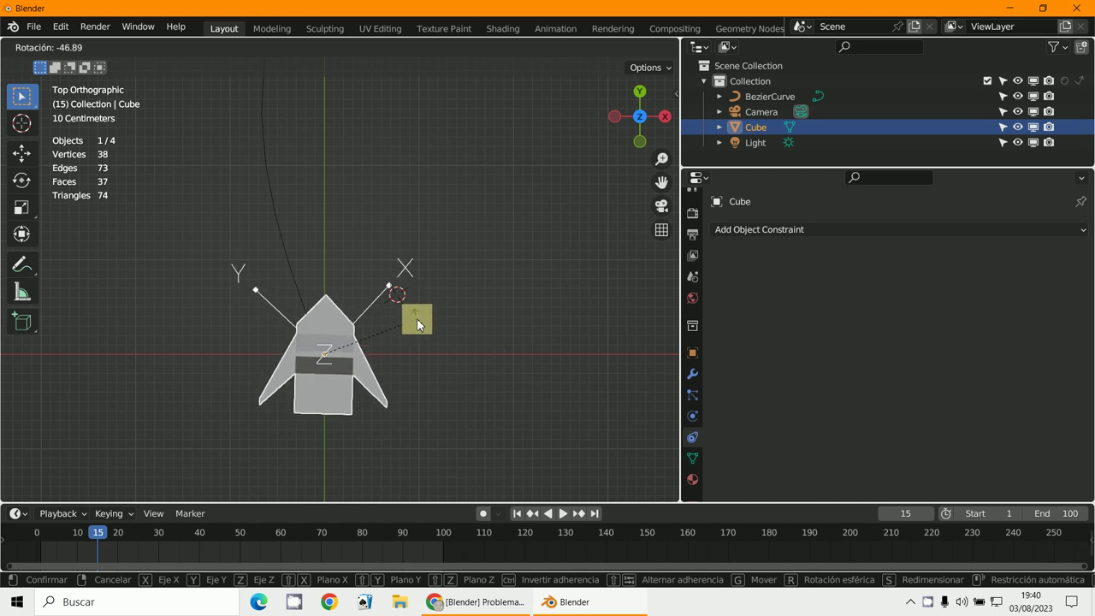
click(417, 318)
scroll(361, 418, down, 3)
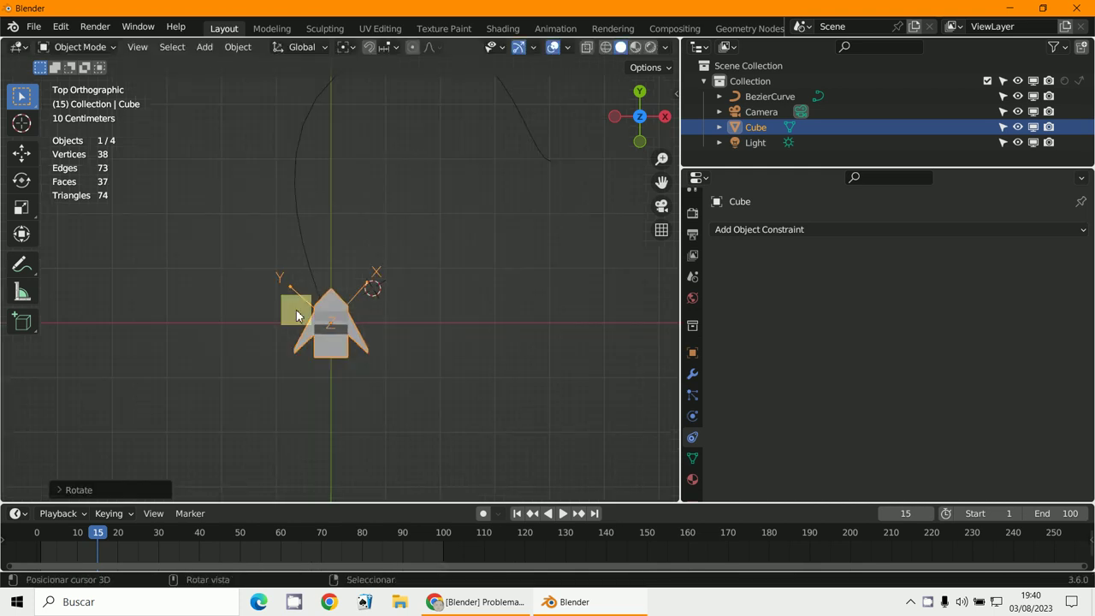
middle_drag(296, 309, 319, 365)
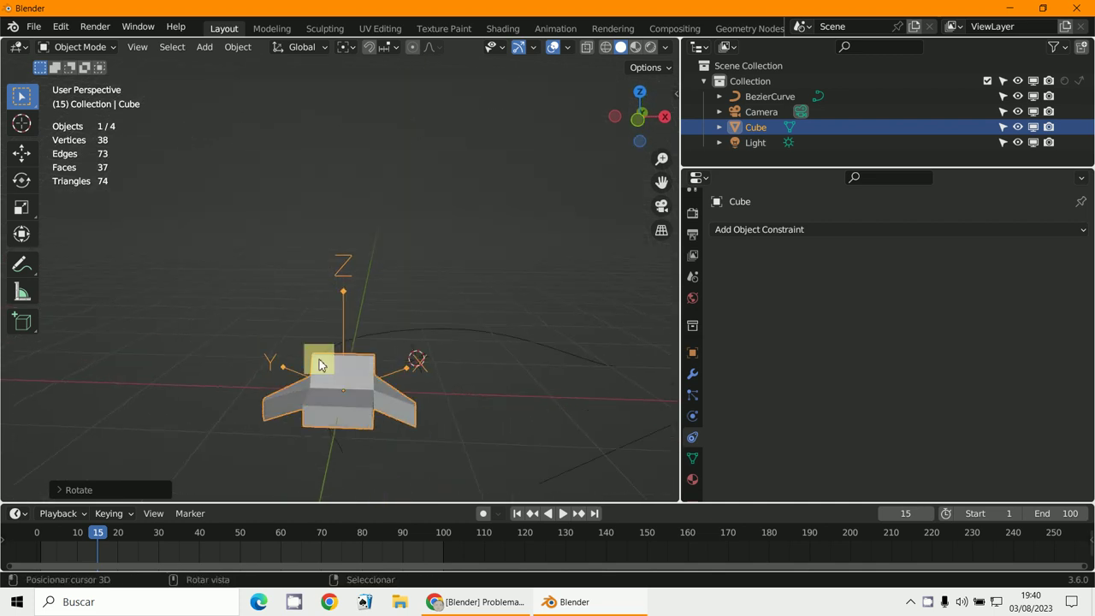
Fine-tune the ship's rotation in the front orthographic view so it sits level with the global X axis
key(KP_1)
key(r)
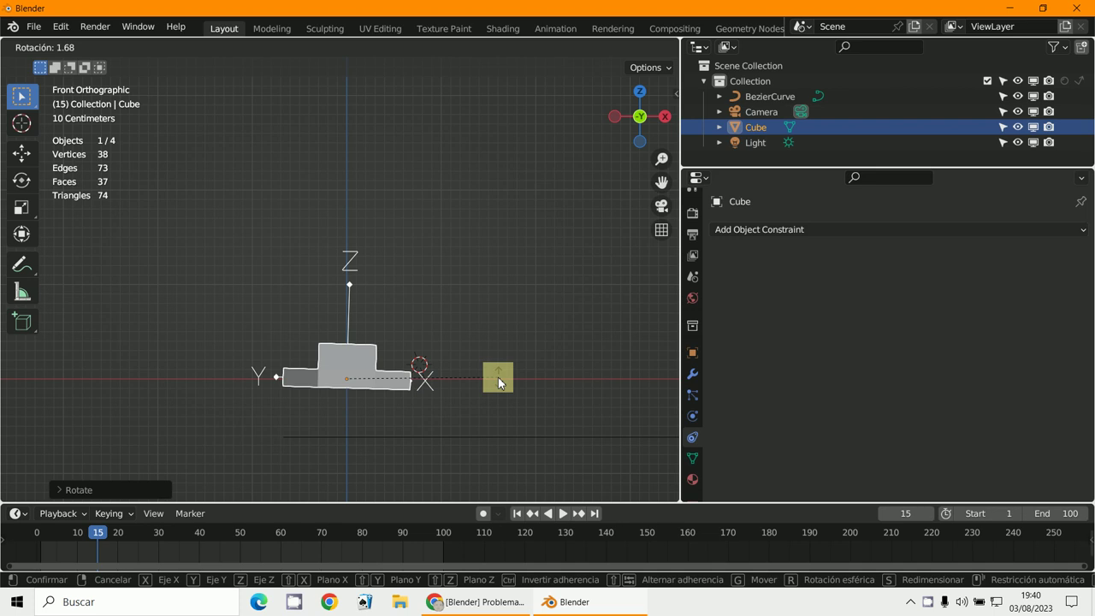
click(508, 372)
scroll(501, 342, down, 1)
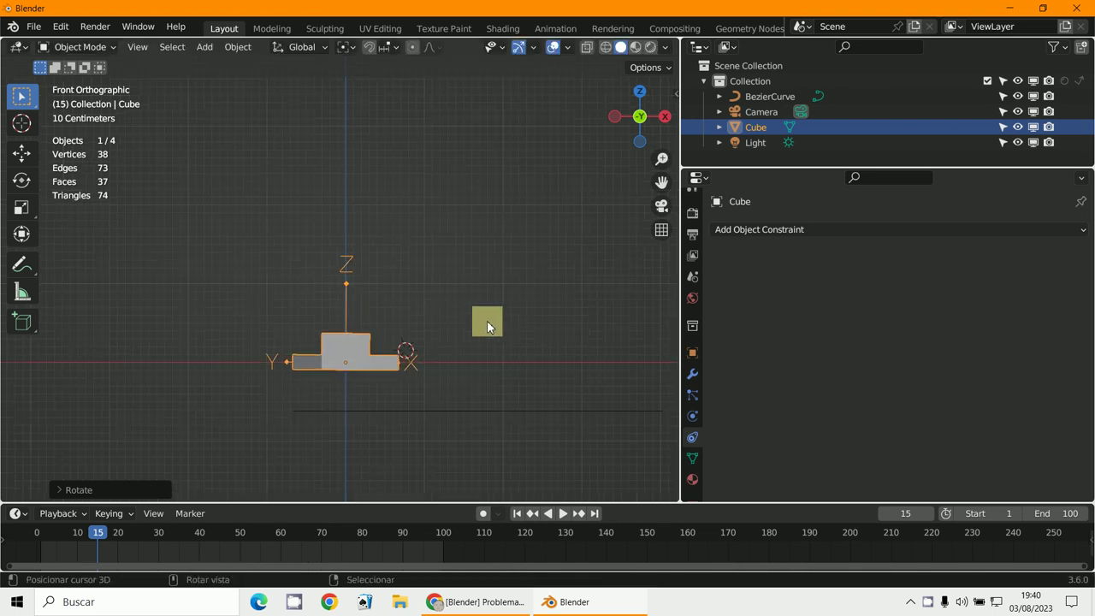
middle_drag(488, 327, 451, 386)
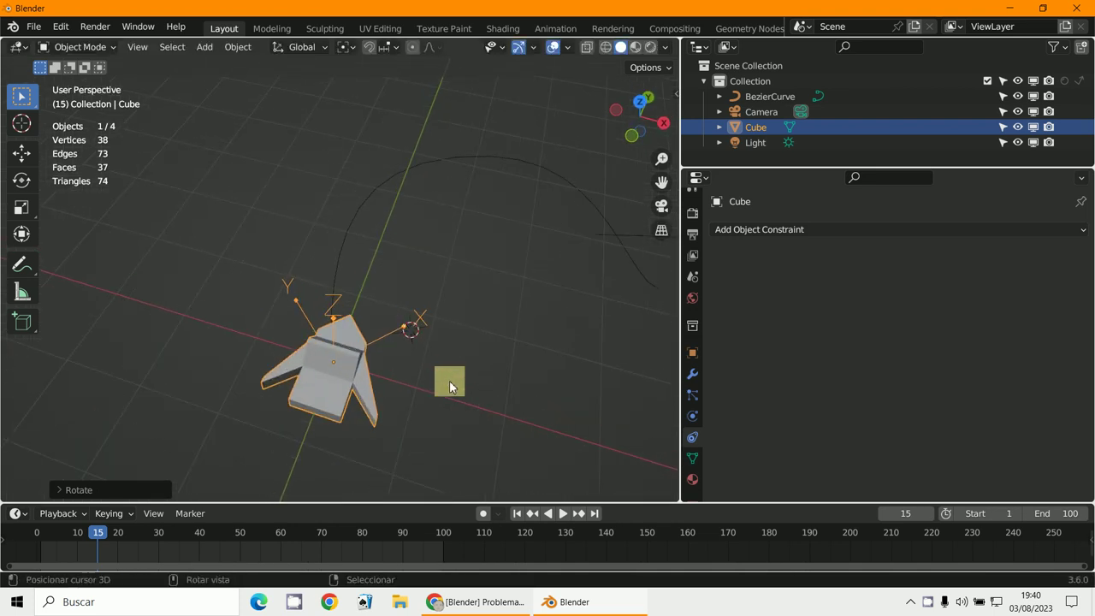
Apply All Transforms to the ship so its local axes align with the global axes
key(ctrl+a)
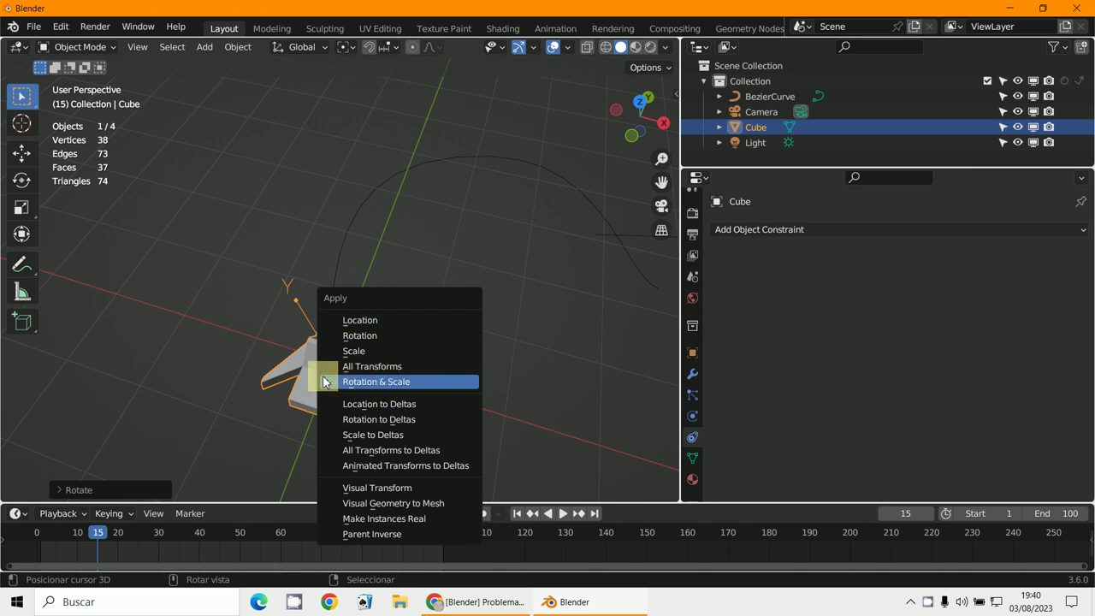
click(373, 367)
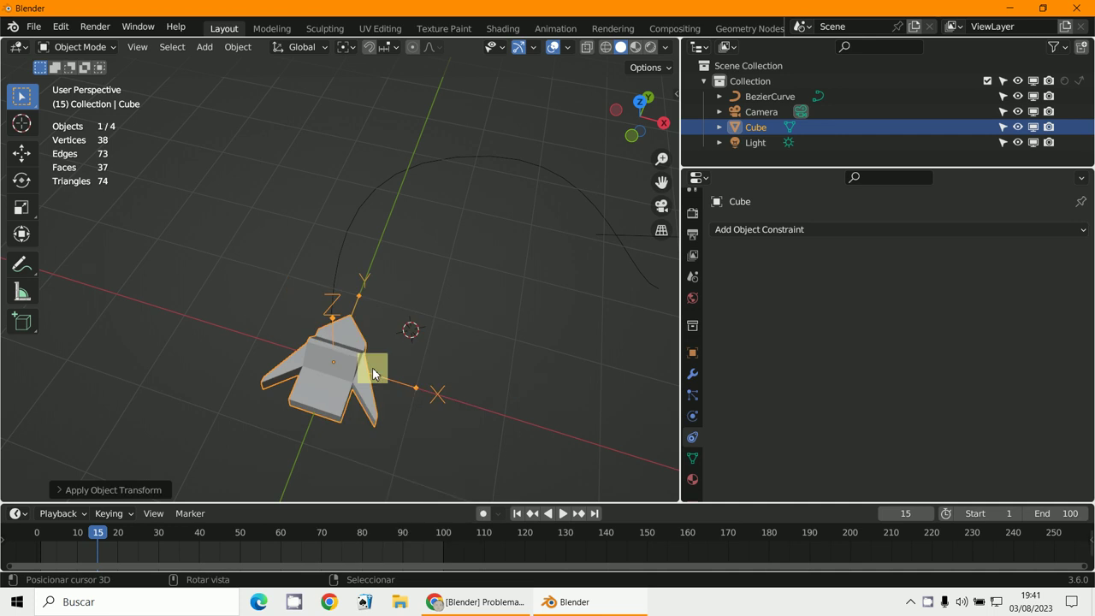
middle_drag(372, 366, 329, 385)
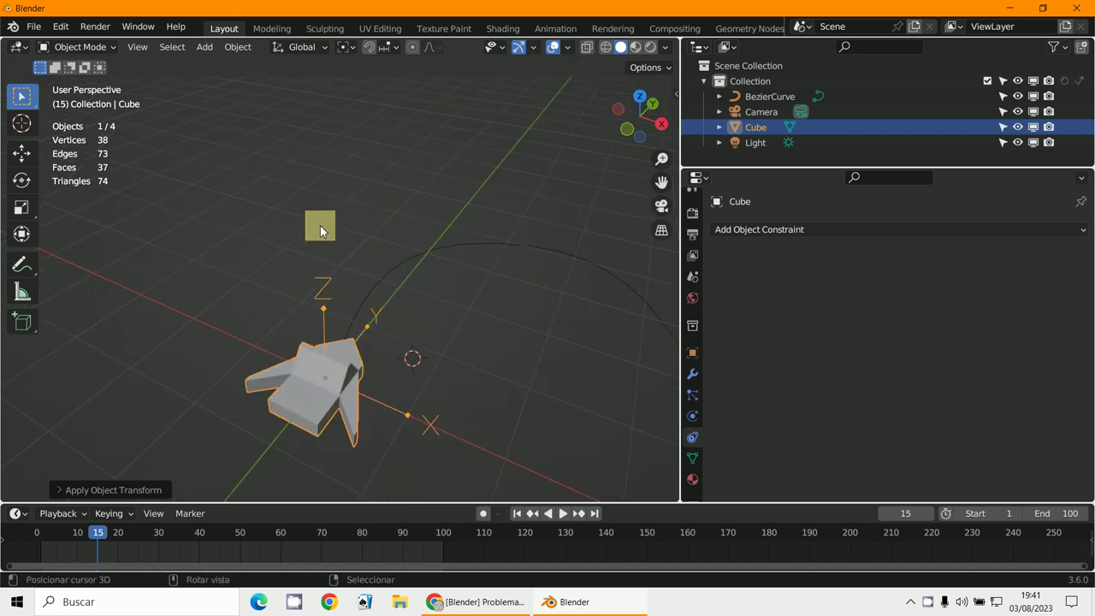
Examine the ship's nose direction against its local X, Y and Z axes from the front and in perspective
scroll(428, 289, down, 3)
scroll(427, 289, down, 3)
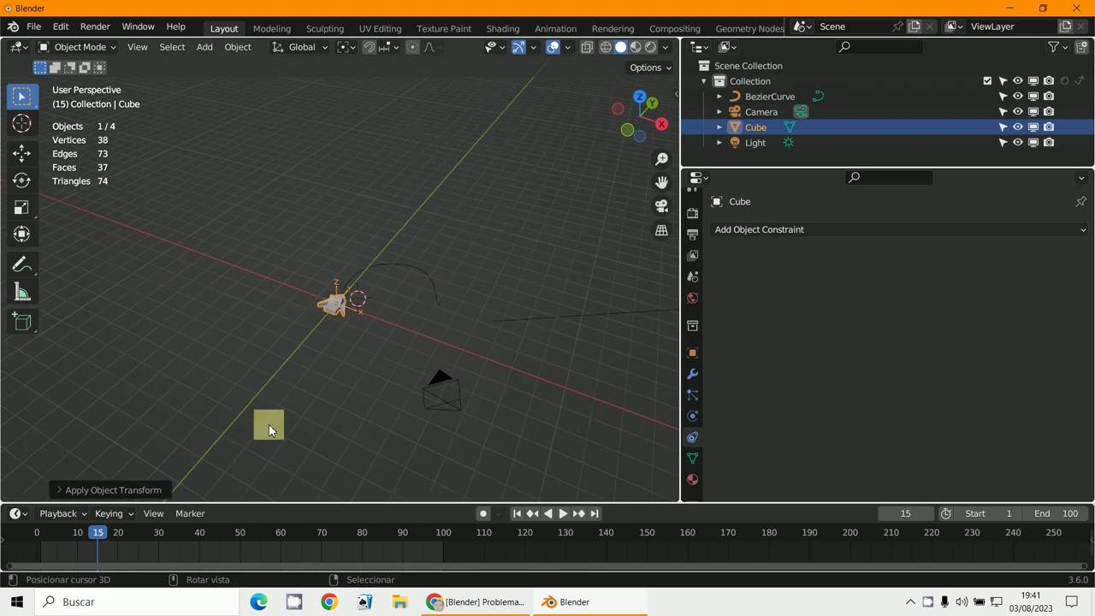
key(KP_1)
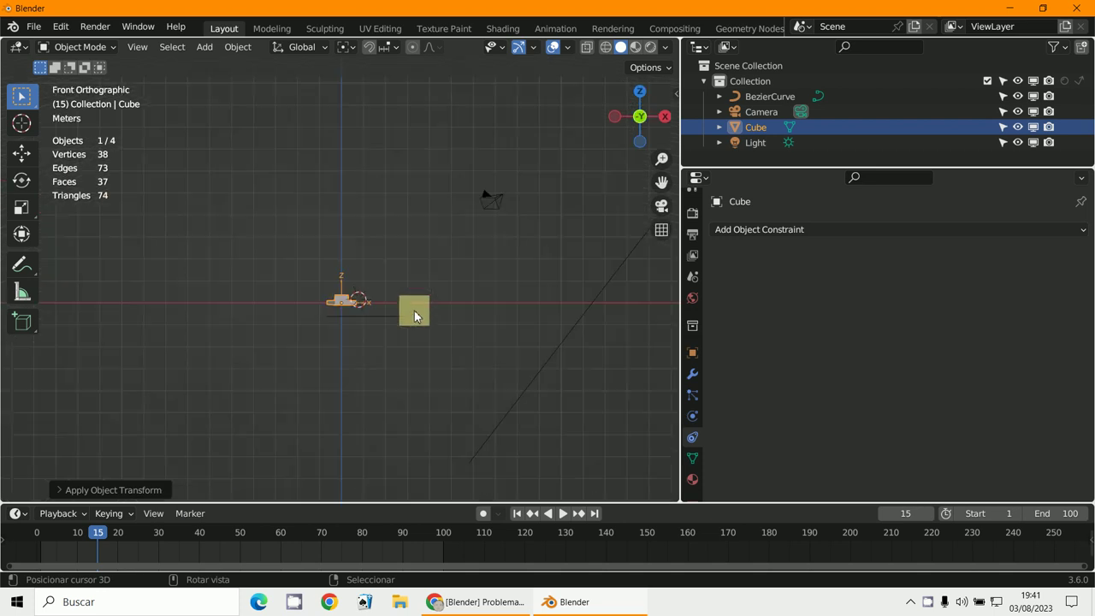
scroll(360, 286, up, 3)
middle_drag(438, 387, 406, 394)
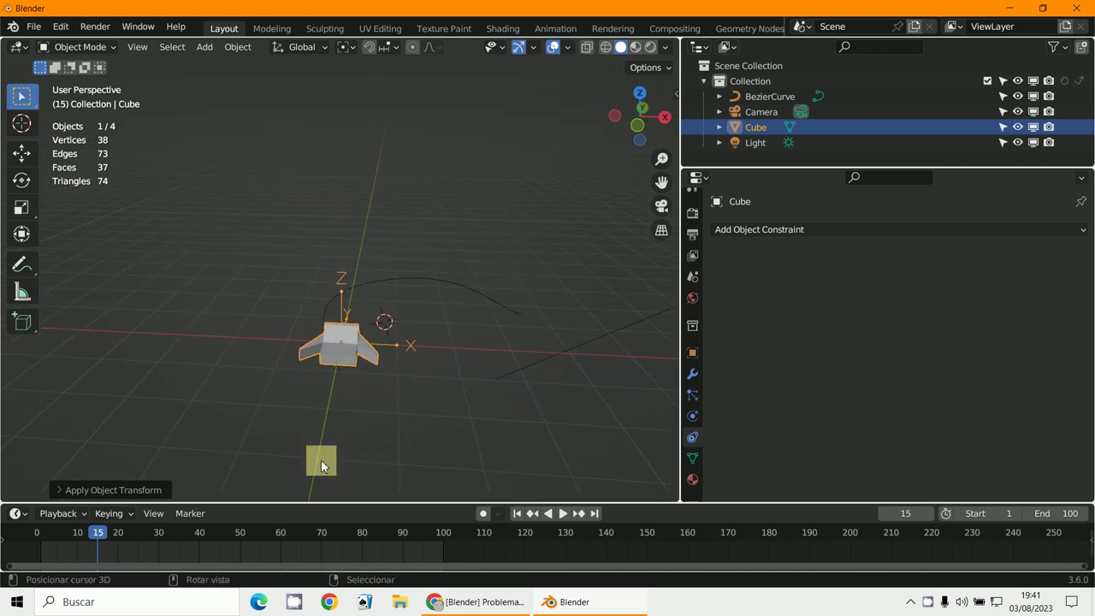
middle_drag(356, 384, 320, 416)
scroll(320, 416, up, 6)
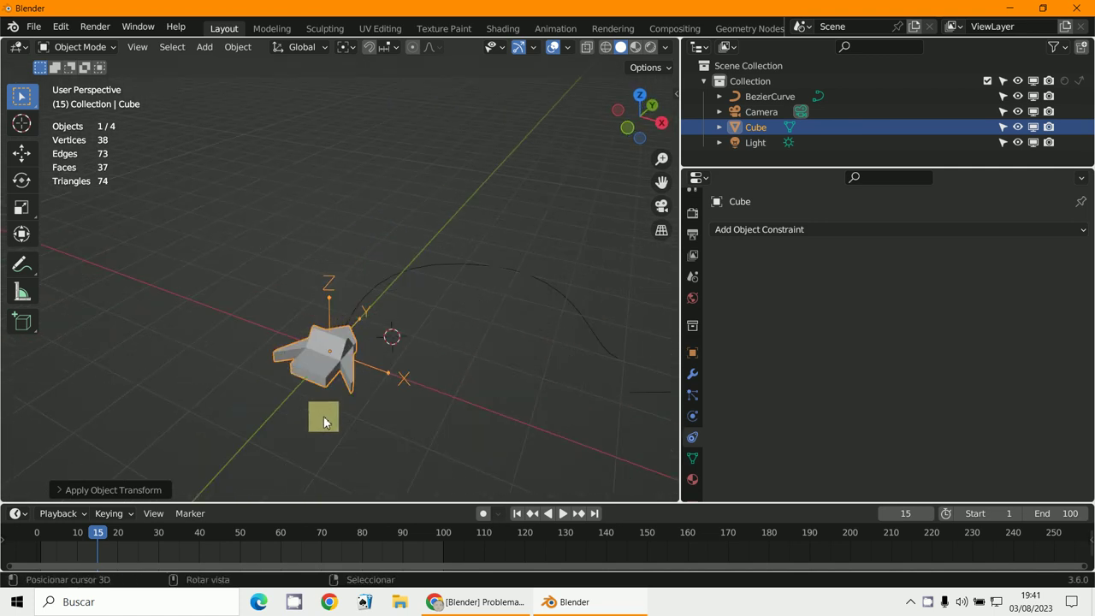
click(350, 422)
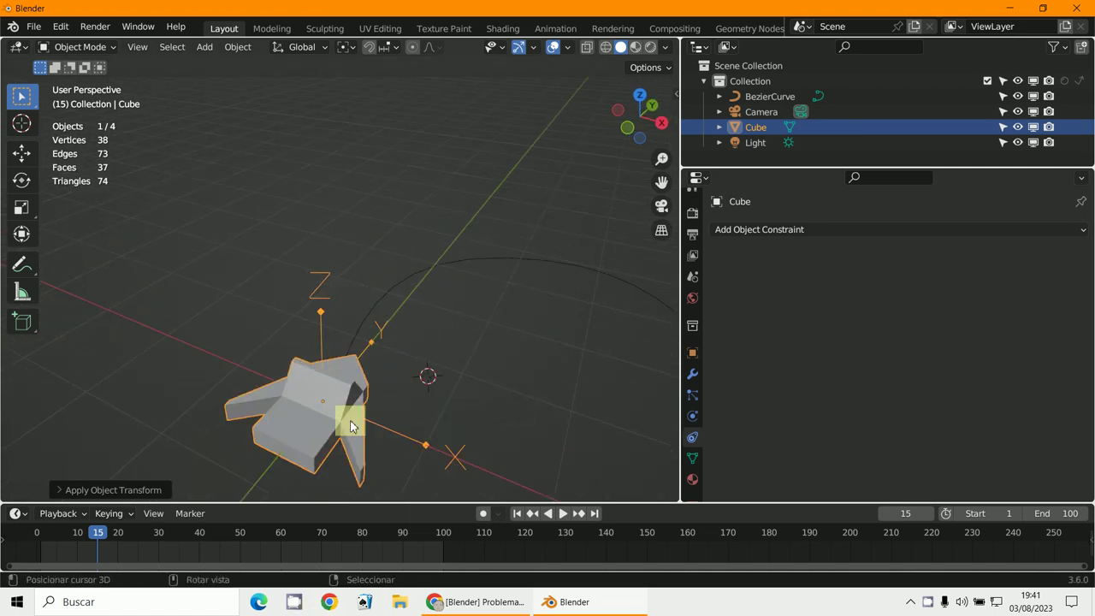
click(326, 376)
click(363, 413)
click(331, 393)
click(350, 373)
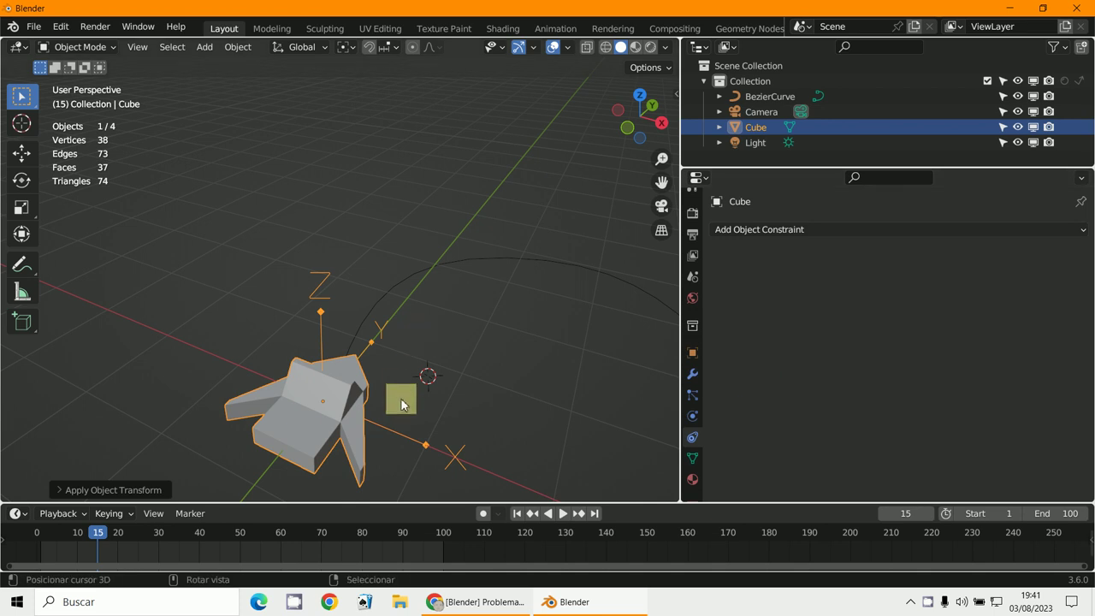
scroll(459, 333, down, 1)
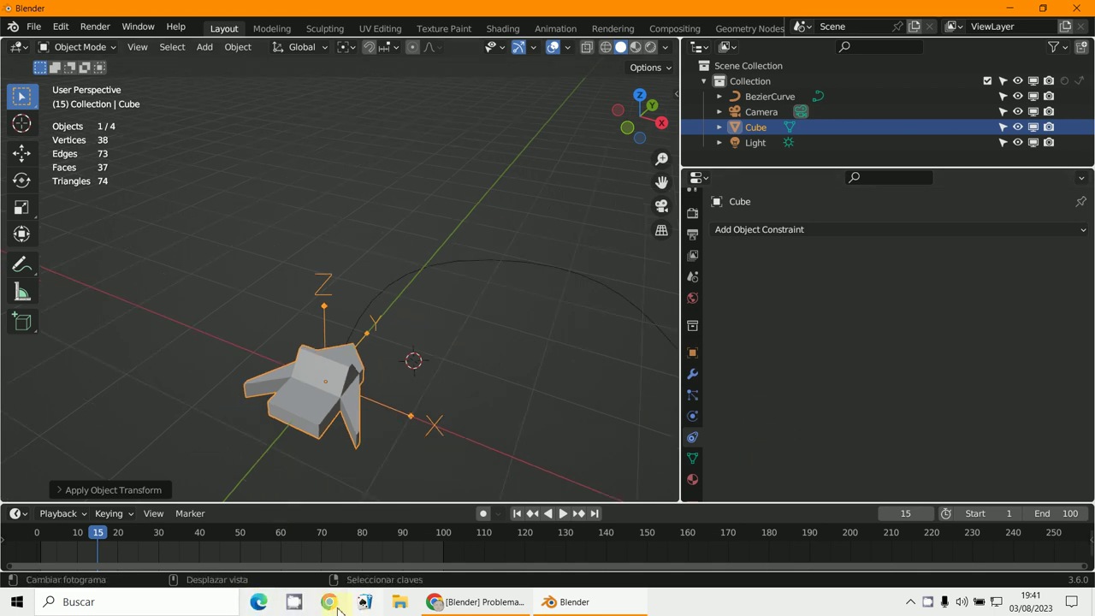
click(291, 603)
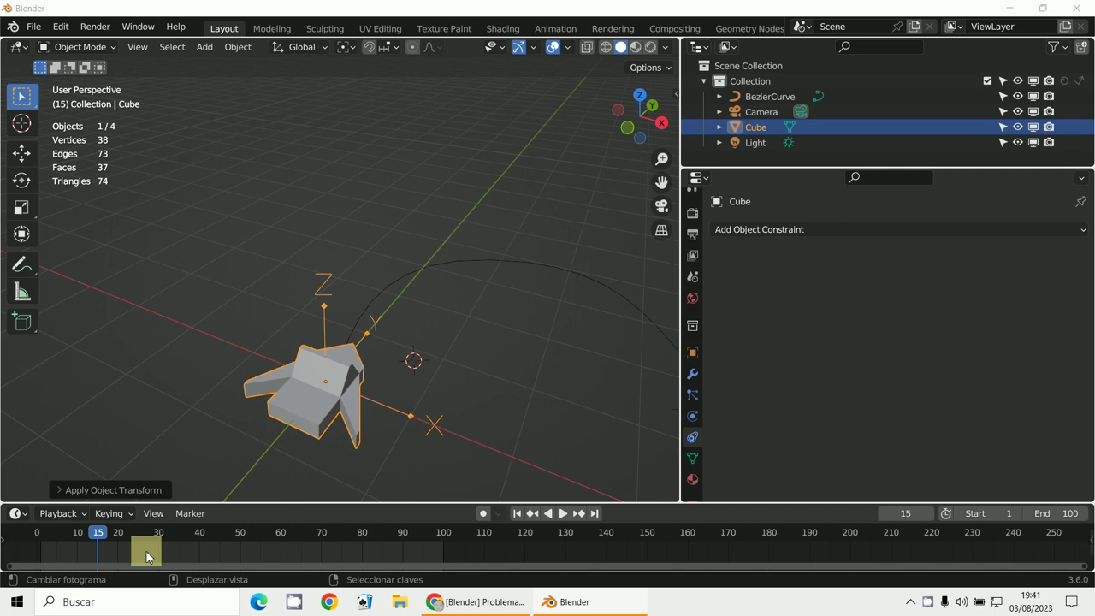
right_click(926, 604)
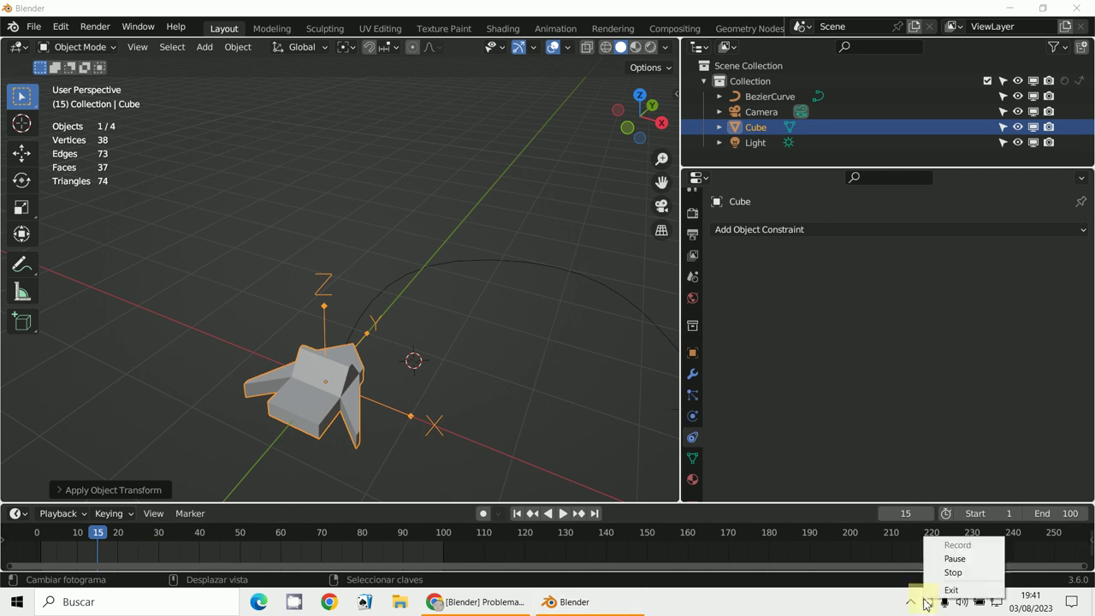